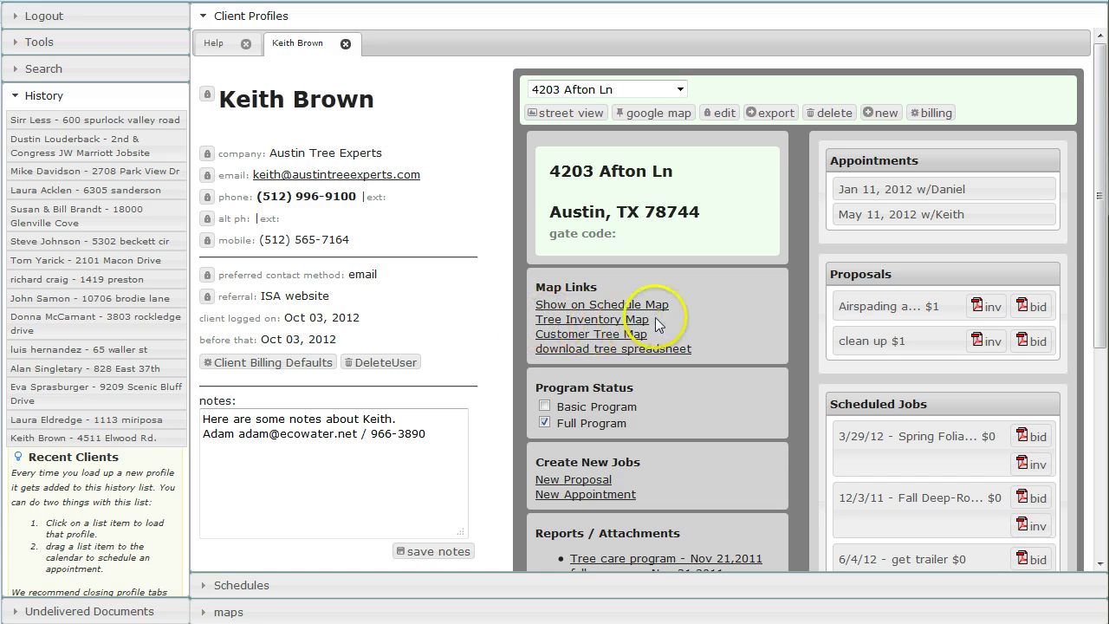
Step: Open the client's tree inventory map and view the information and enlarged photo of tree 6, the arizona ash
click(574, 324)
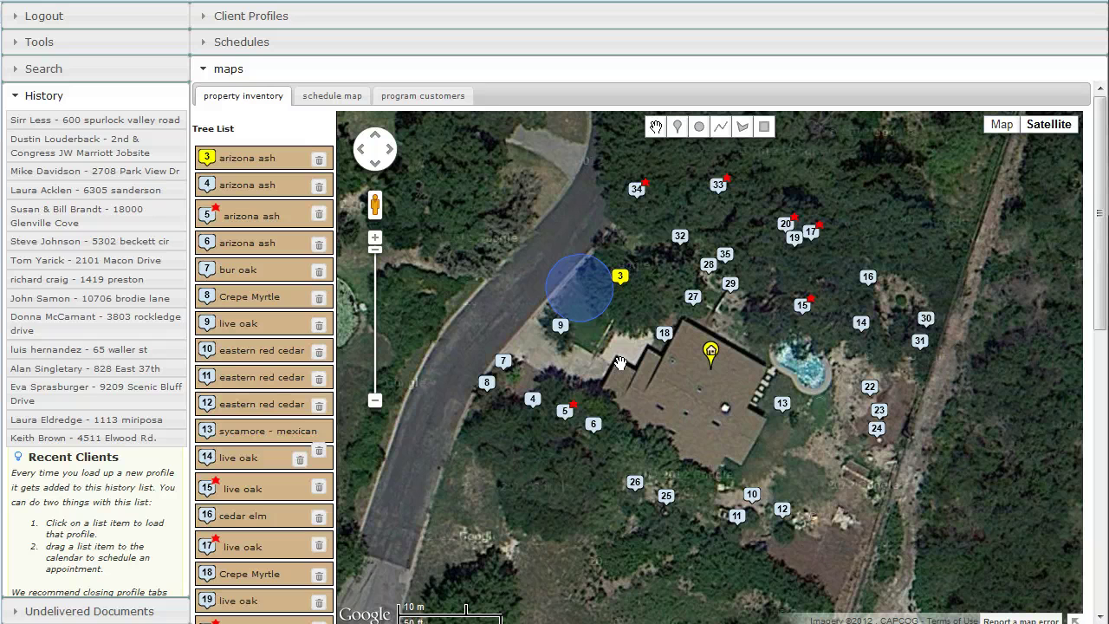
drag(600, 437, 589, 516)
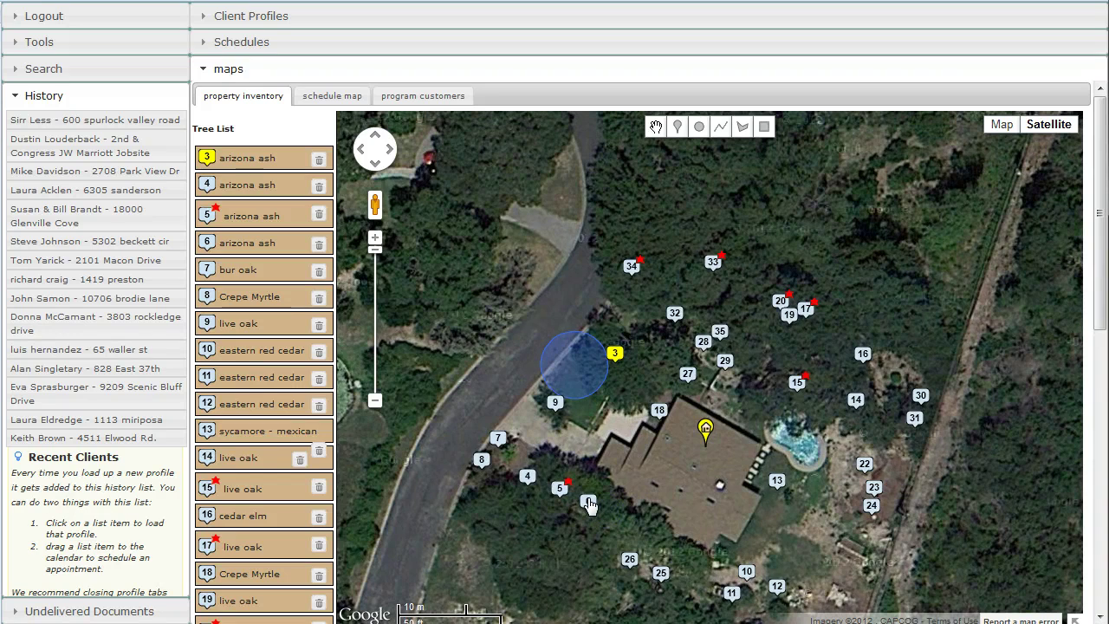
click(587, 506)
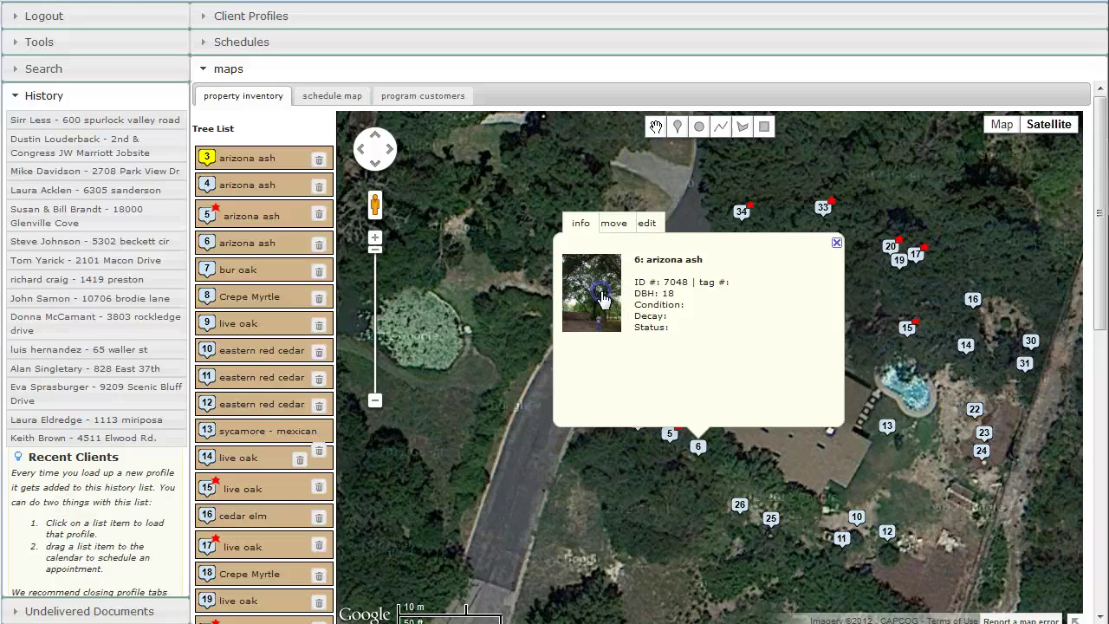
click(604, 297)
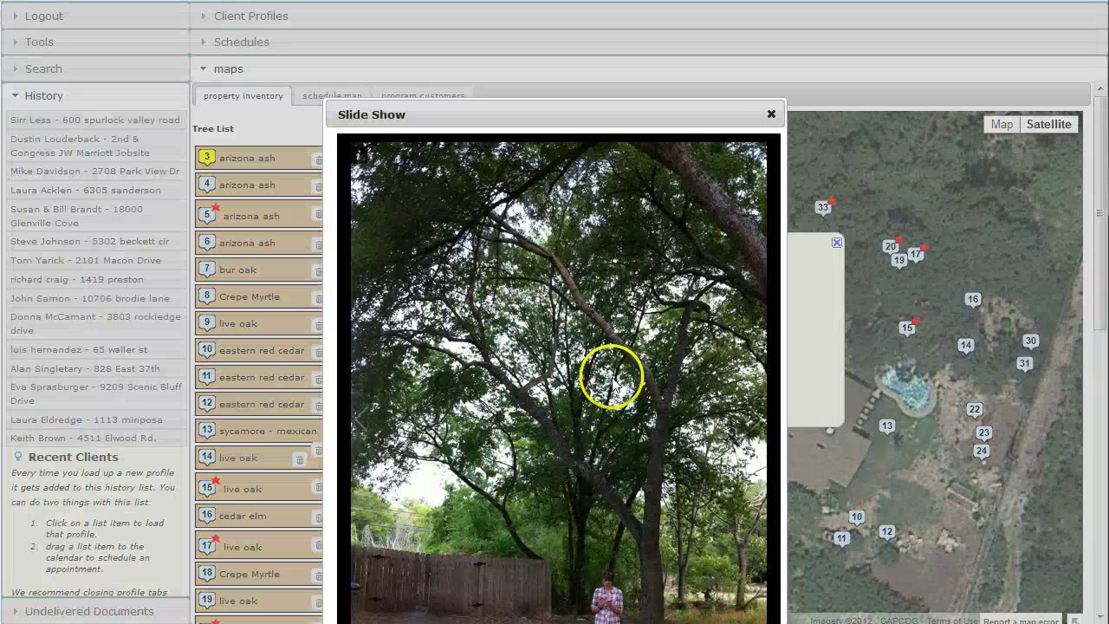
click(771, 117)
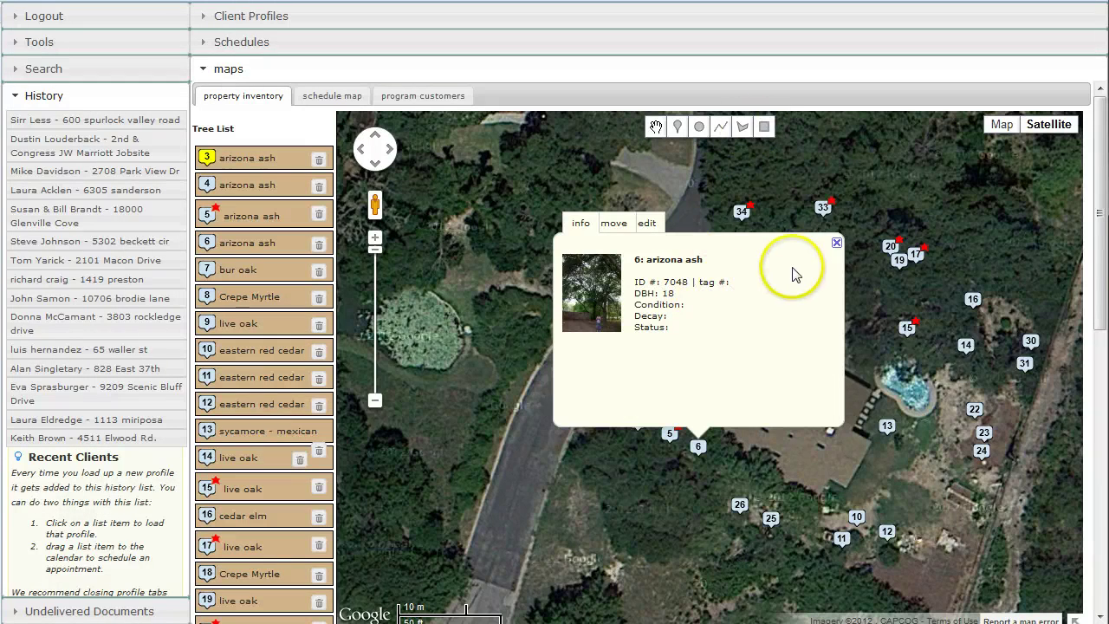
click(837, 244)
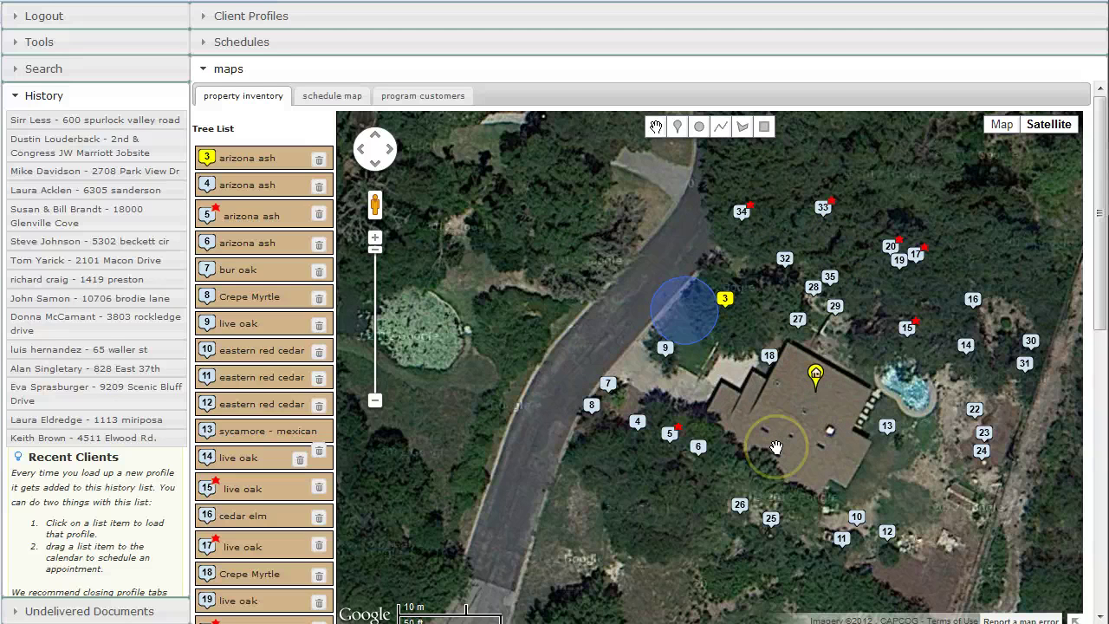
Step: View the information for tree 13, the sycamore - mexican, from the tree list and close it
drag(761, 451, 716, 461)
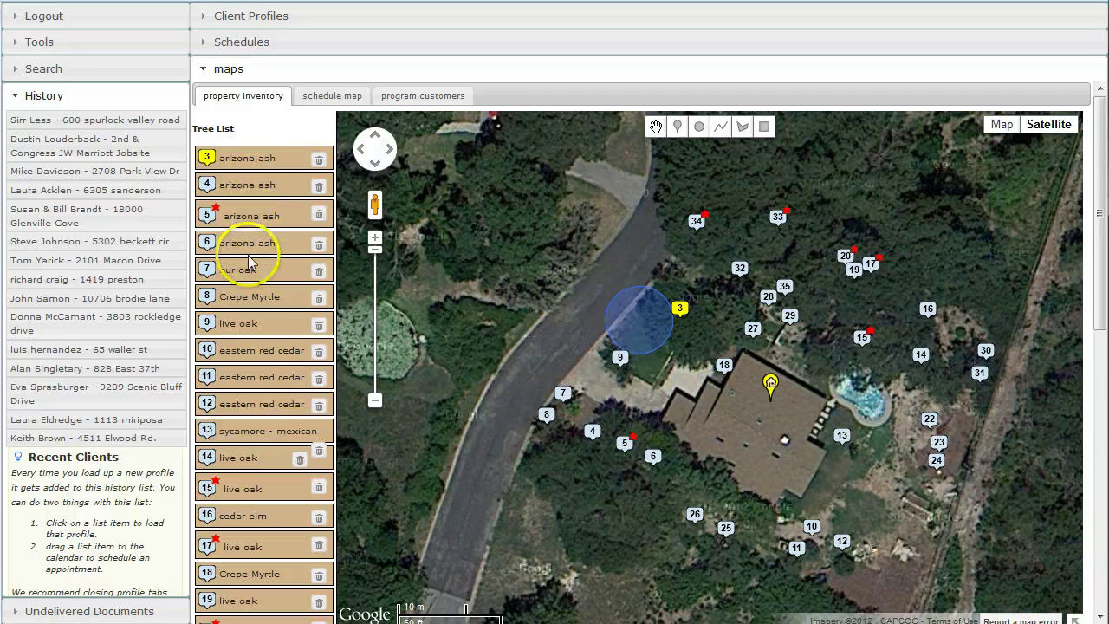
click(213, 437)
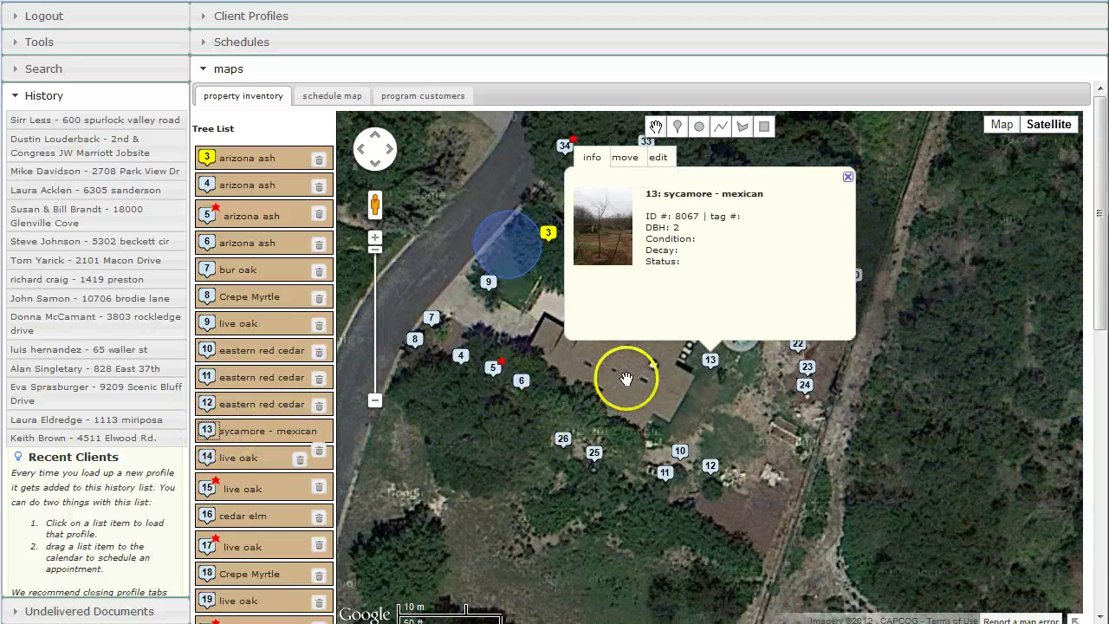
drag(627, 379, 629, 432)
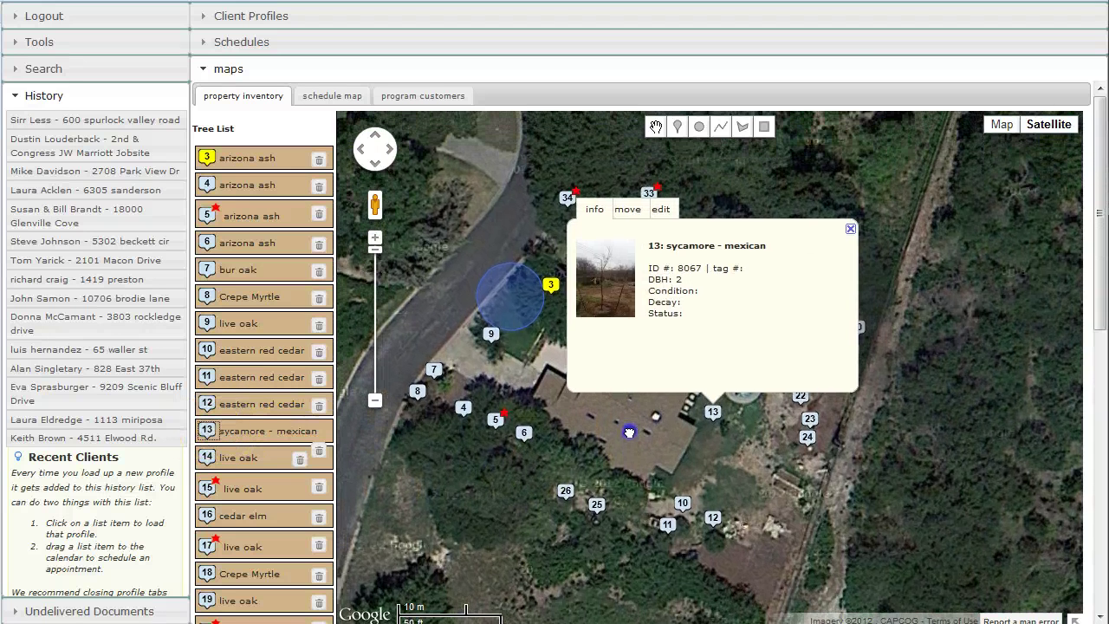
click(851, 229)
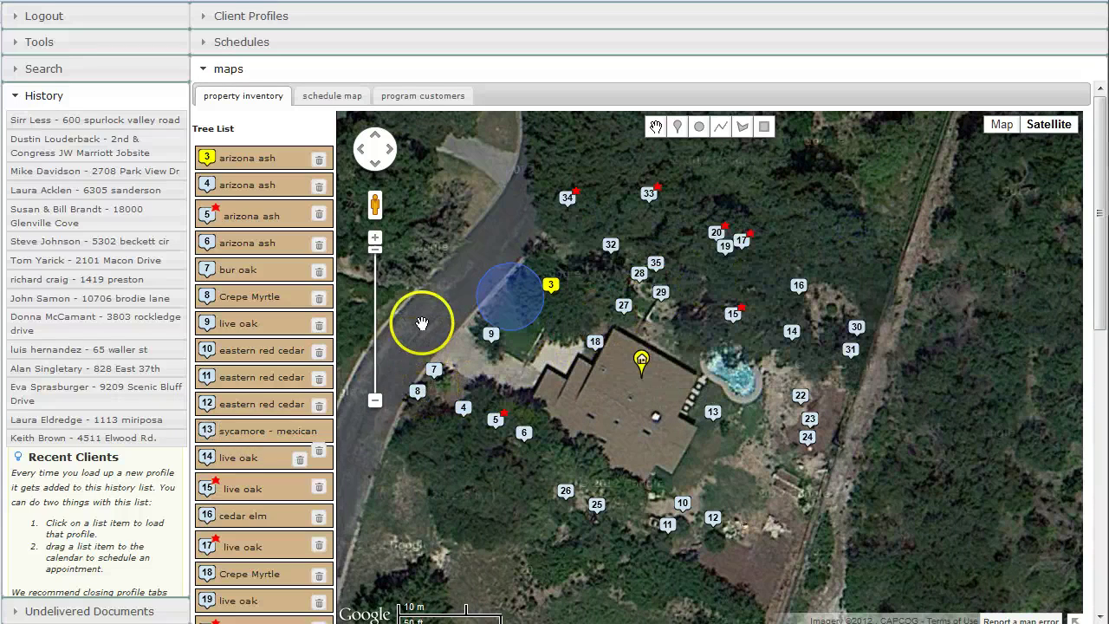
drag(425, 326, 454, 357)
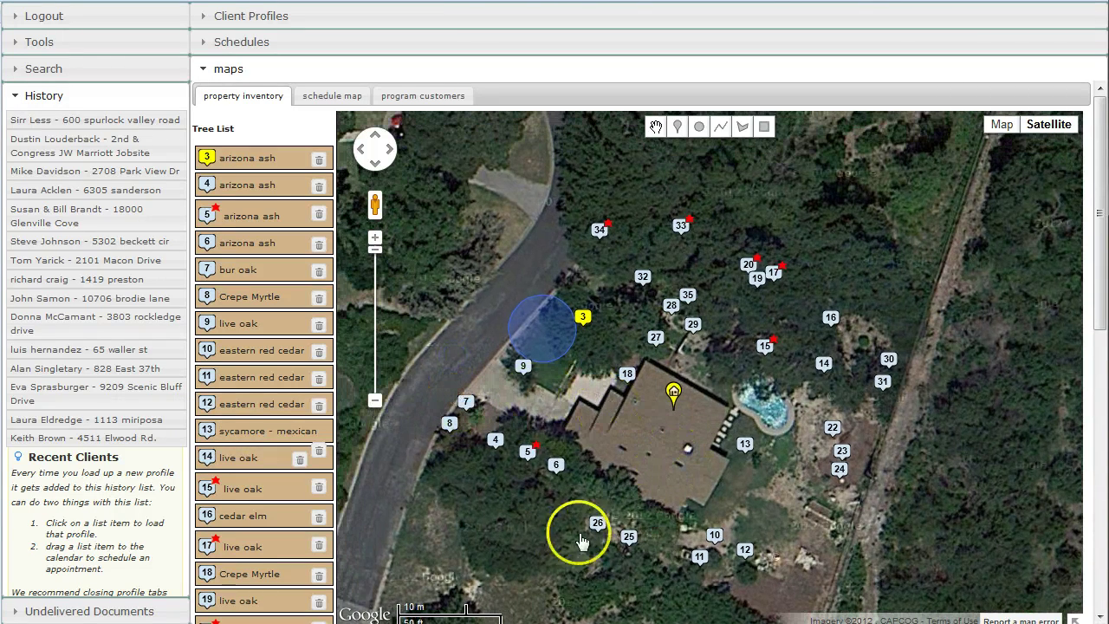
click(318, 407)
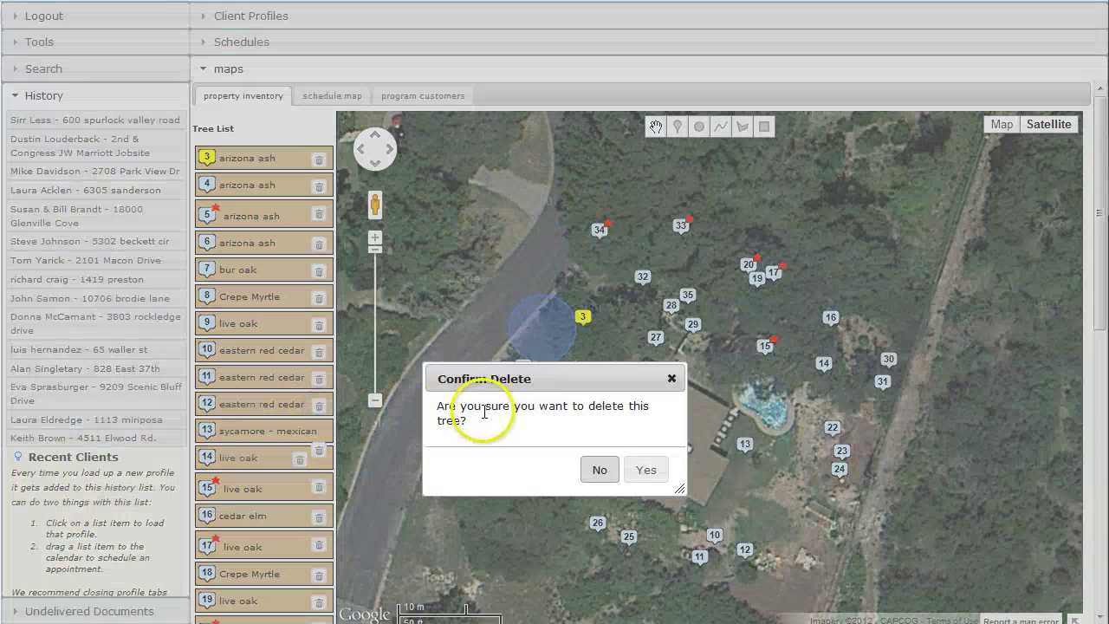
drag(523, 385, 523, 384)
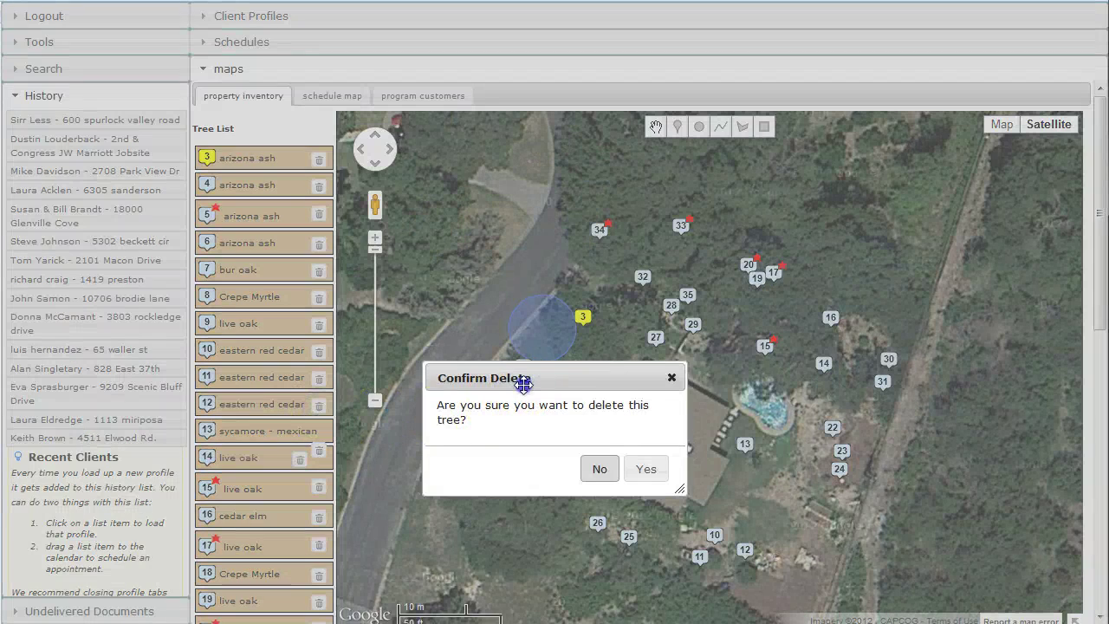
click(598, 470)
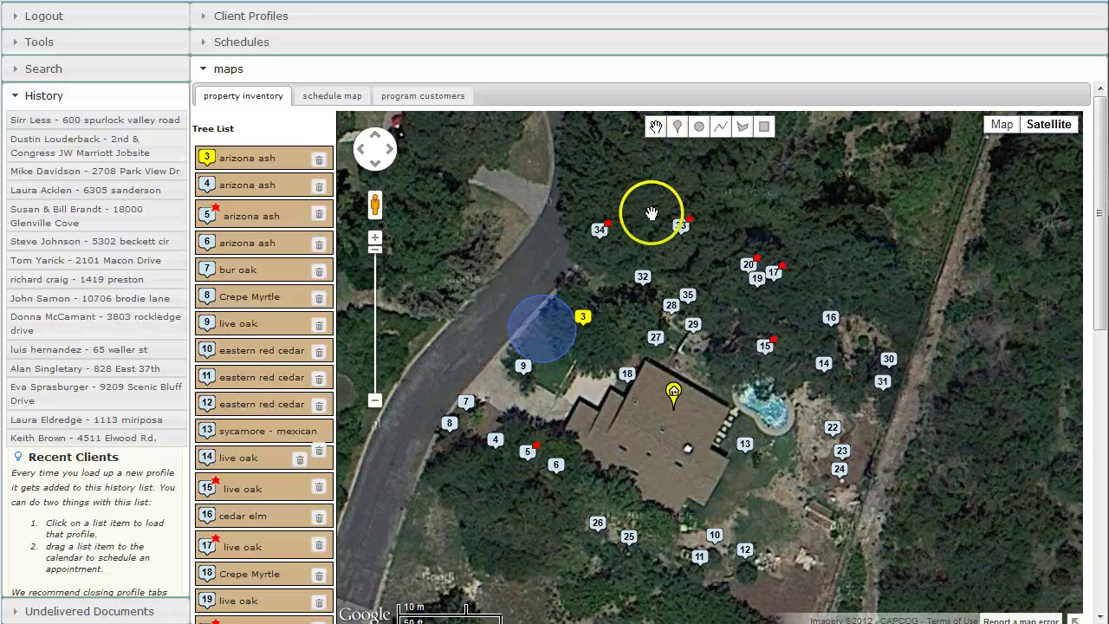
click(700, 128)
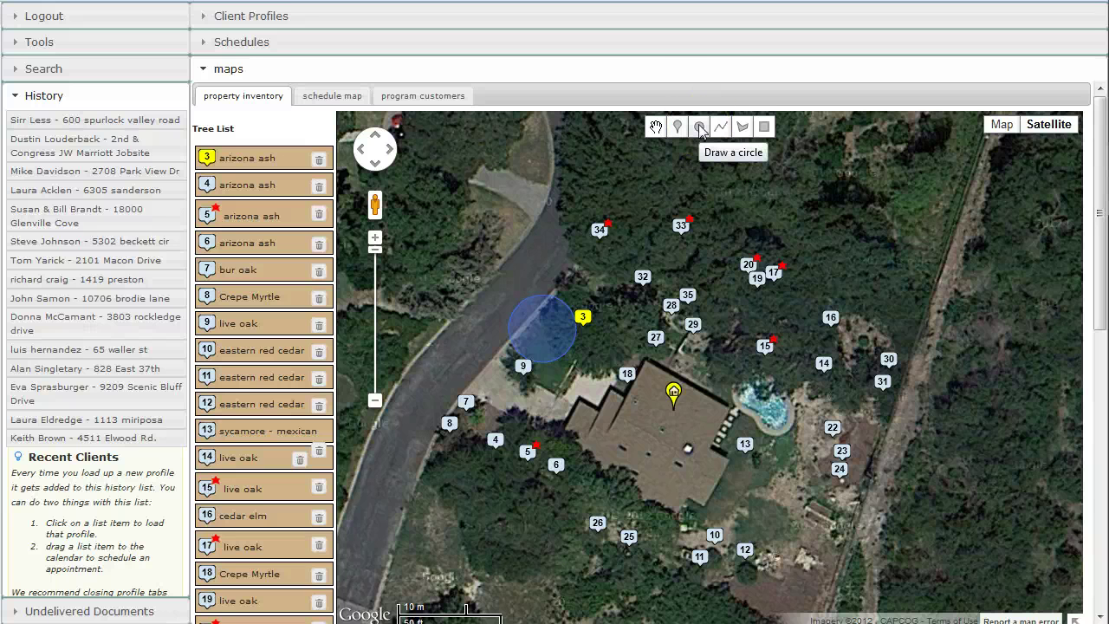
click(721, 127)
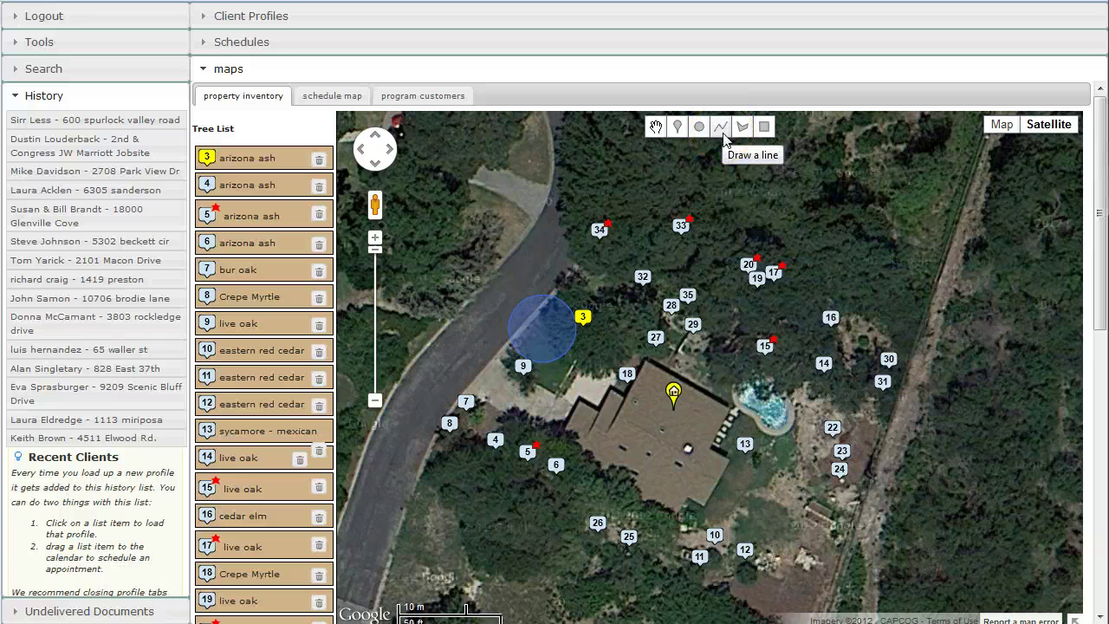
click(741, 130)
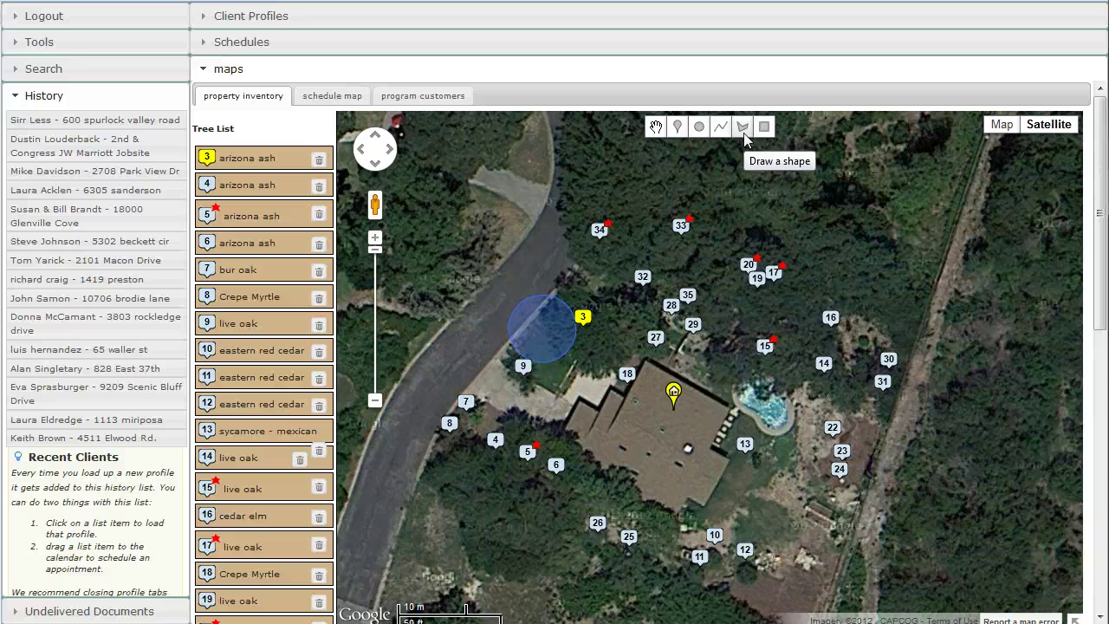
click(763, 130)
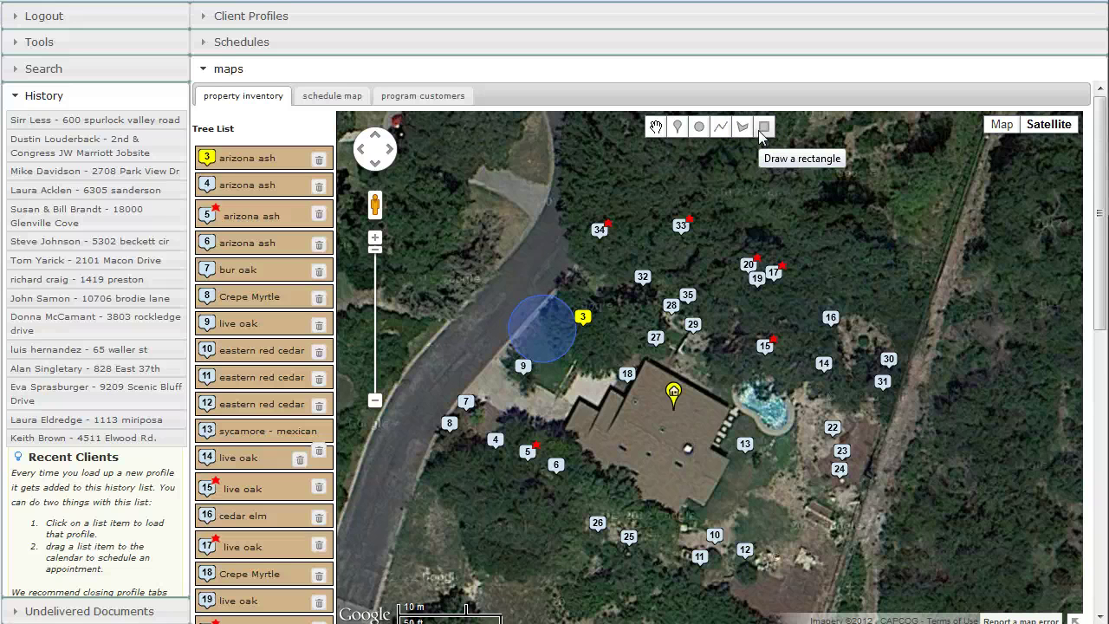
Step: Place a new tree marker on the western part of the house roof, with species group _oak and species blackjack oak
click(677, 127)
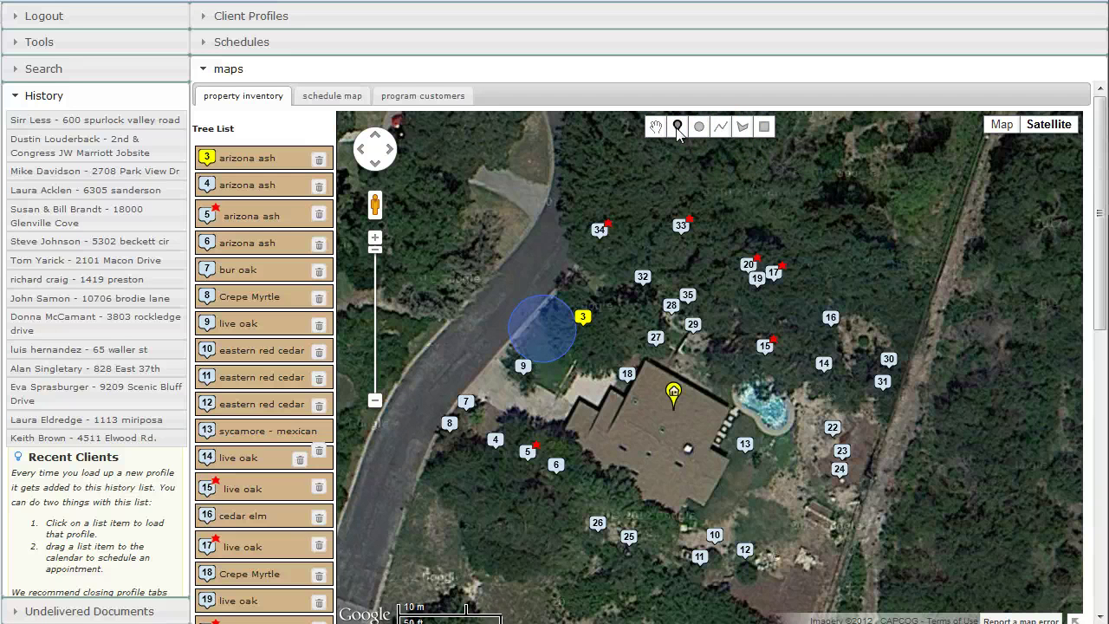
click(678, 130)
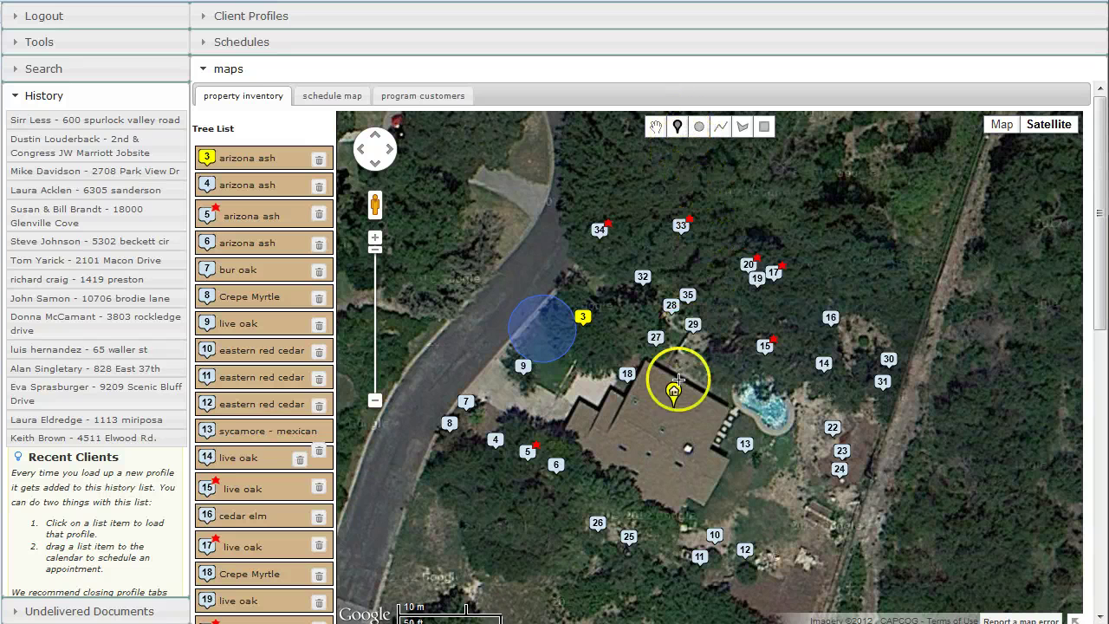
click(624, 426)
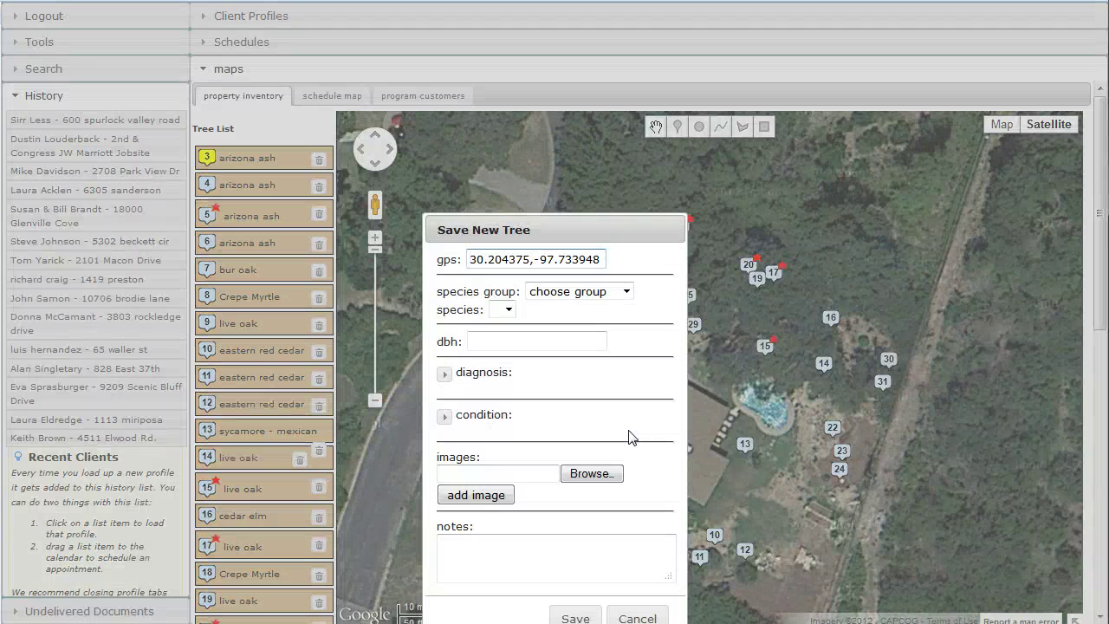
click(572, 292)
click(566, 324)
click(524, 310)
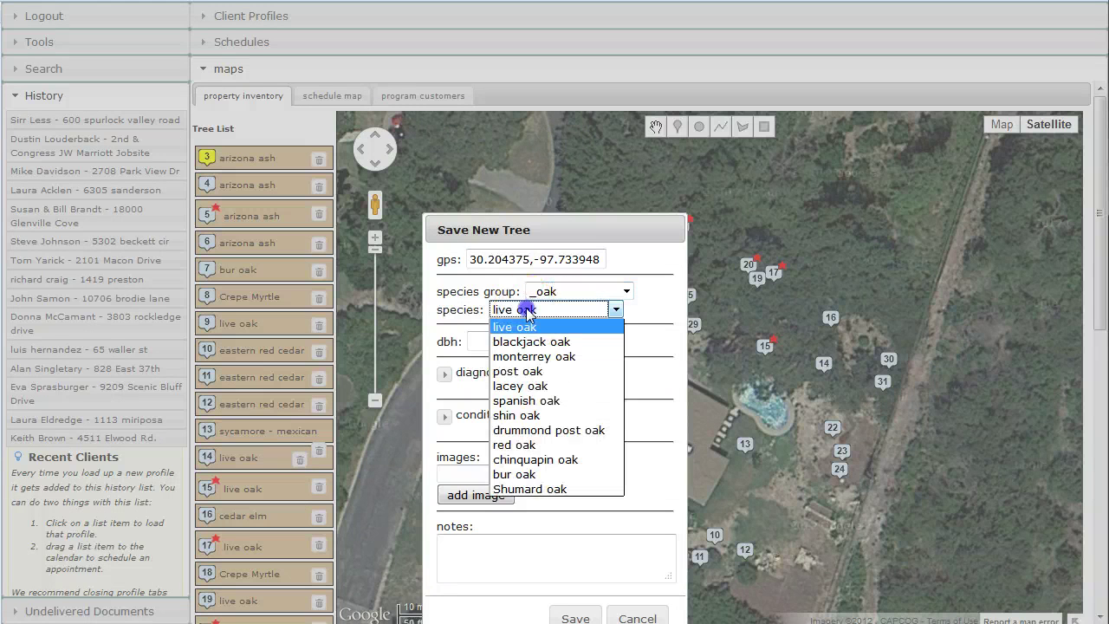
click(524, 339)
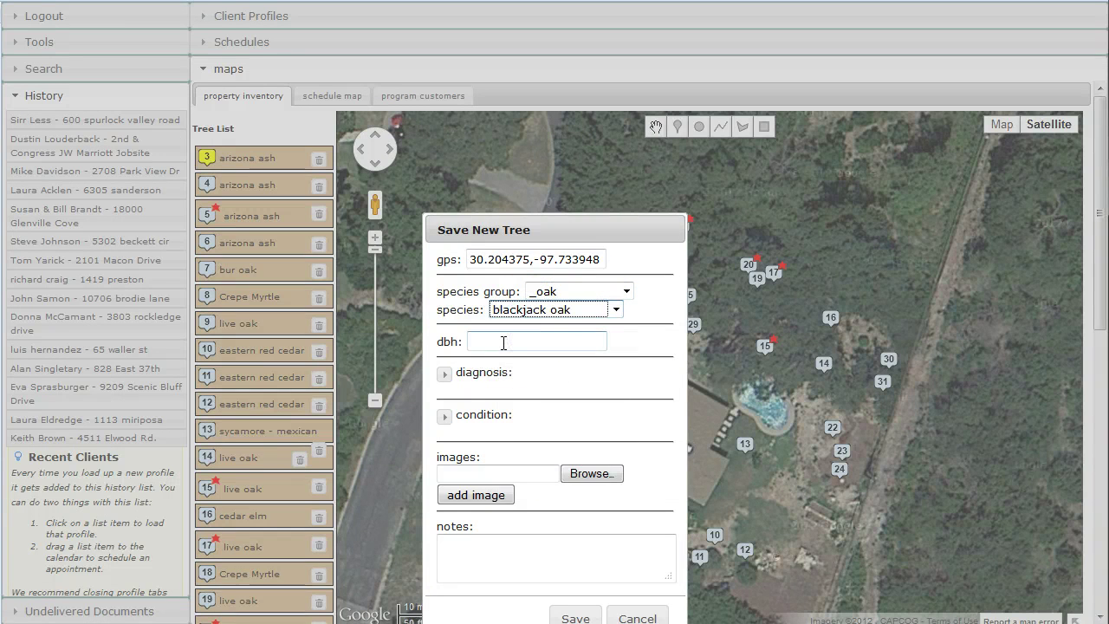
Step: Examine the diagnosis and condition options available for the new tree, then collapse both sections
click(445, 374)
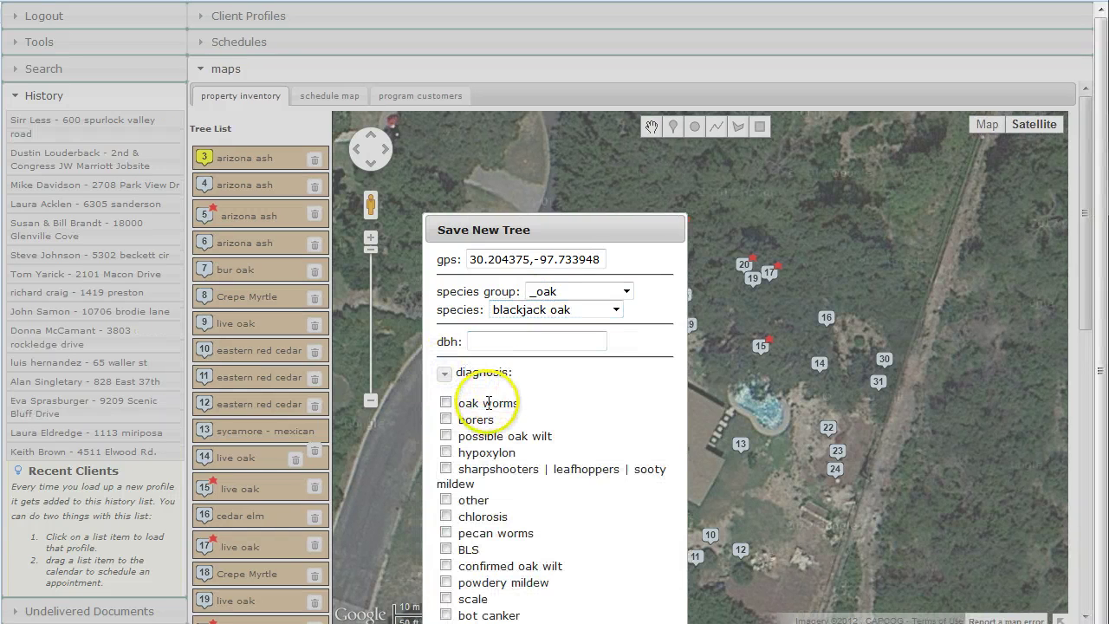
click(444, 374)
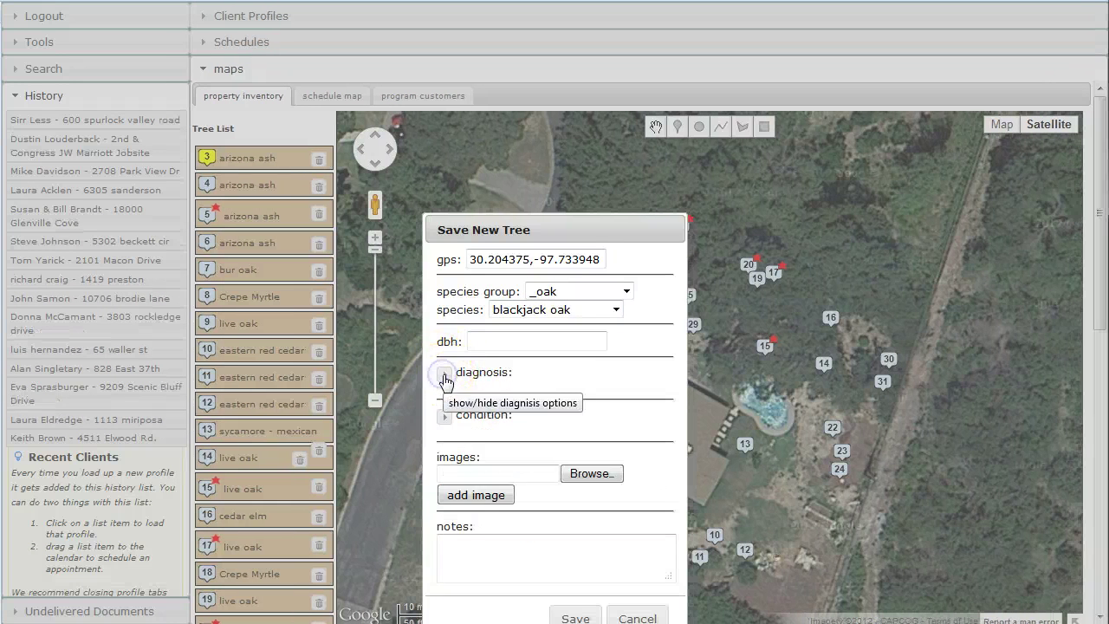
click(446, 417)
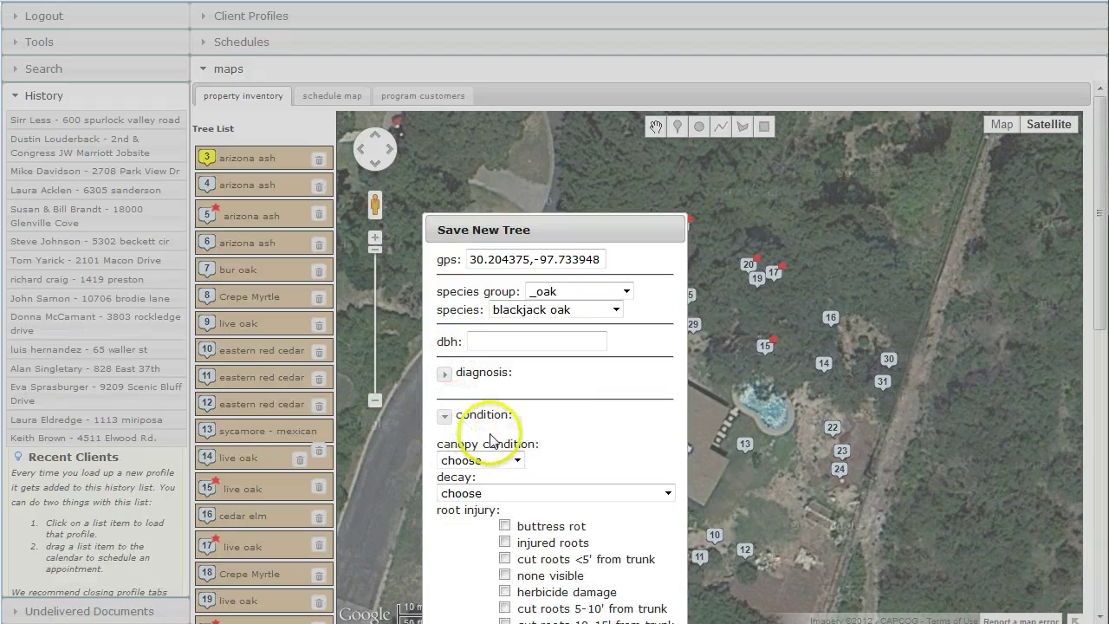
click(447, 417)
Step: Attach a file from the desktop as the new tree's image and save the tree
click(501, 473)
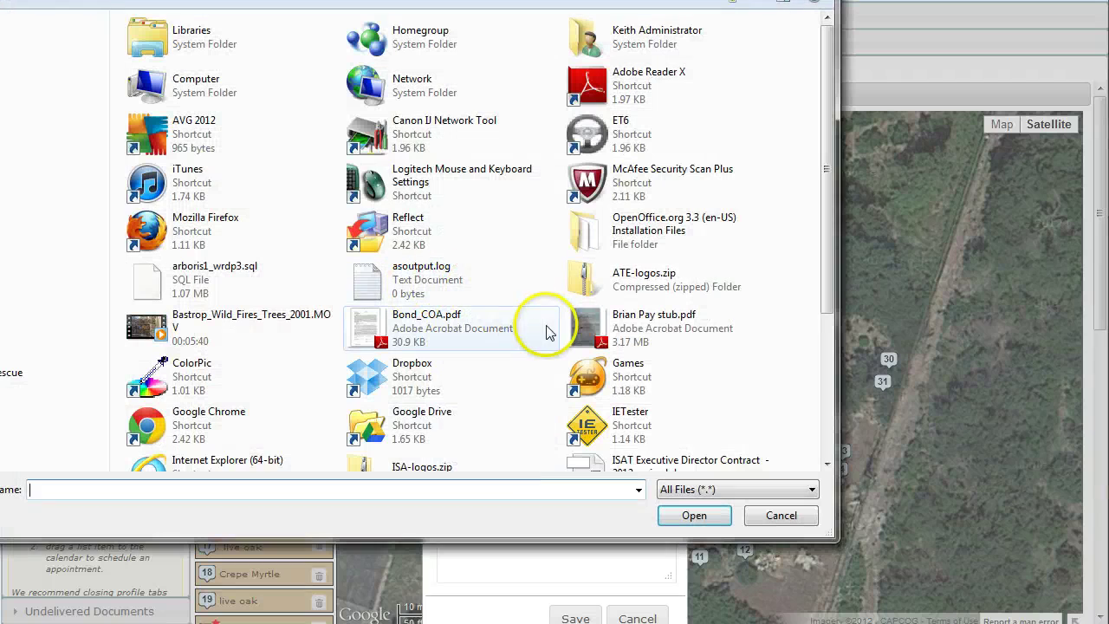
click(487, 390)
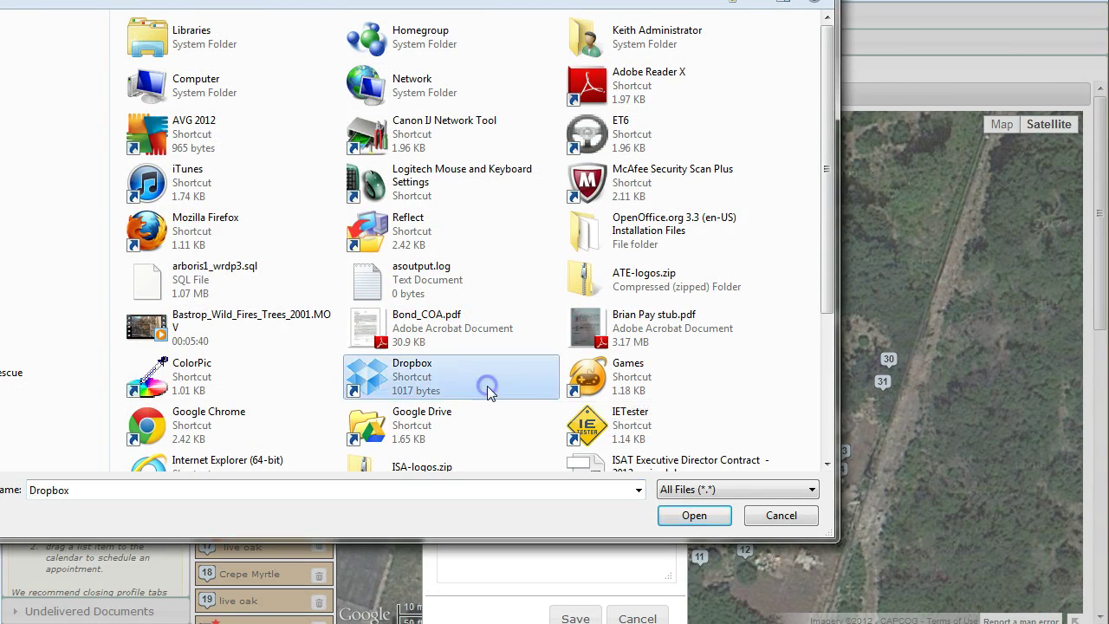
scroll(489, 388, down, 3)
double_click(413, 362)
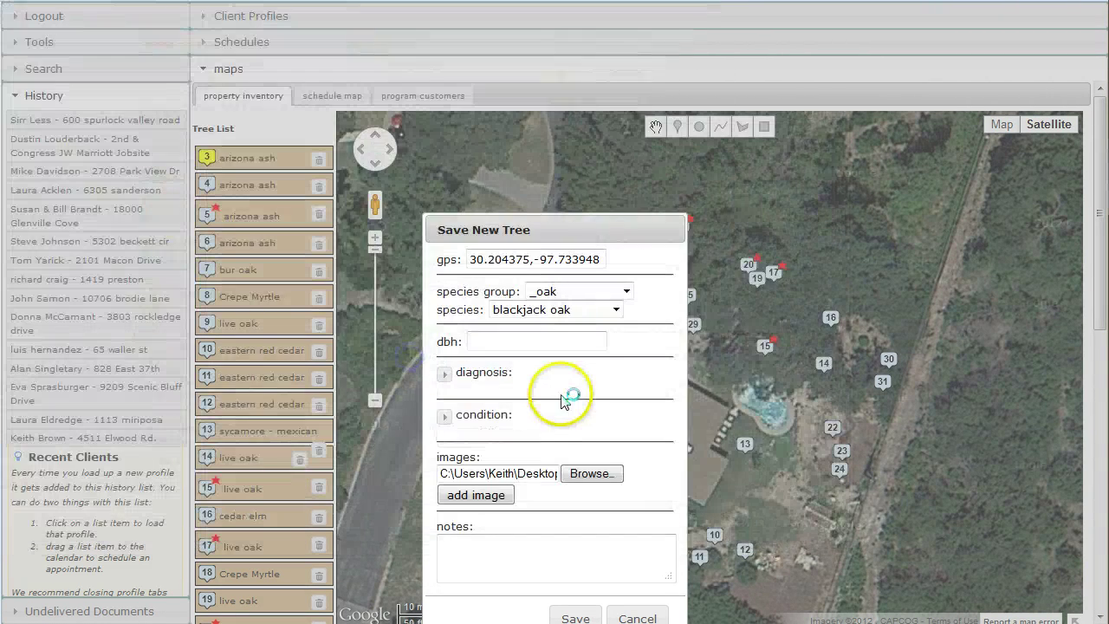
drag(586, 229, 585, 156)
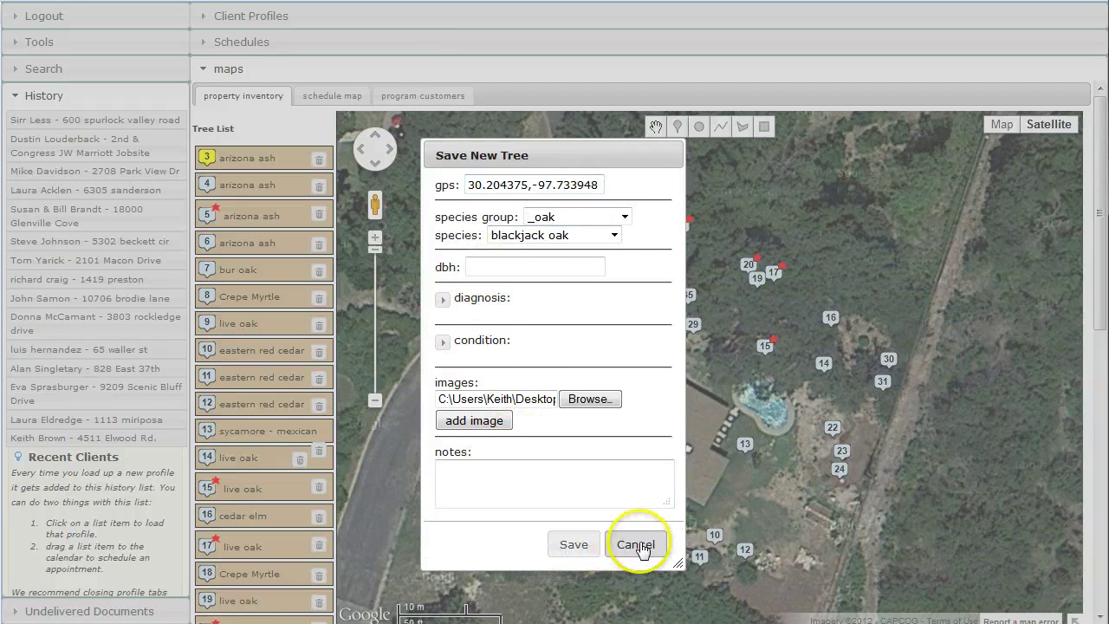
click(584, 546)
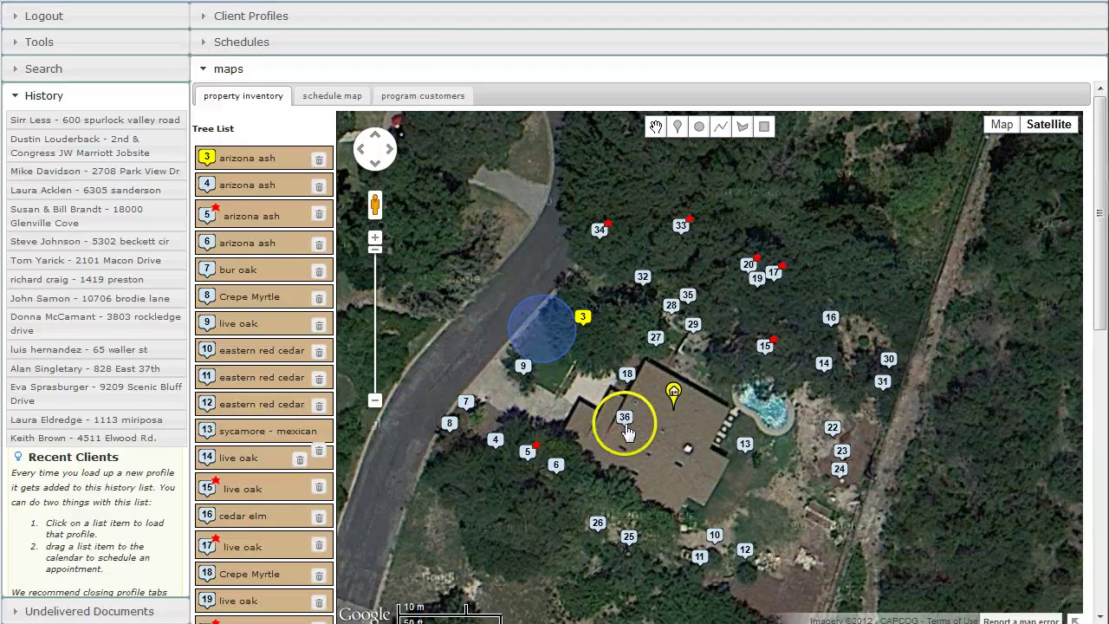
Step: Delete tree 36, the blackjack oak, from the tree list and confirm the deletion
scroll(381, 506, down, 5)
scroll(401, 513, down, 3)
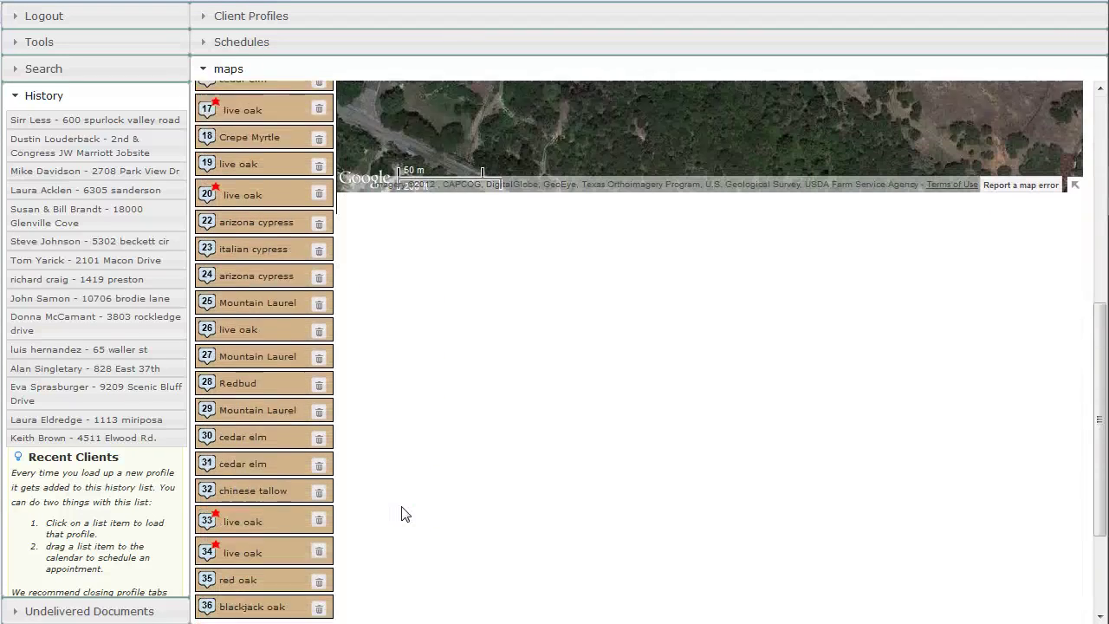
click(318, 532)
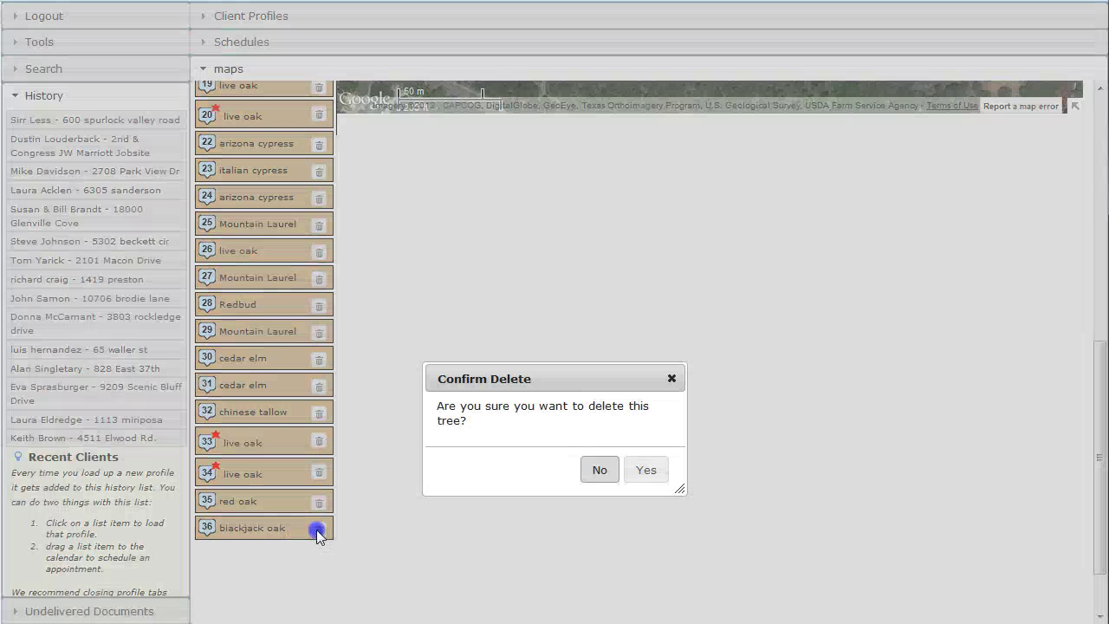
click(646, 470)
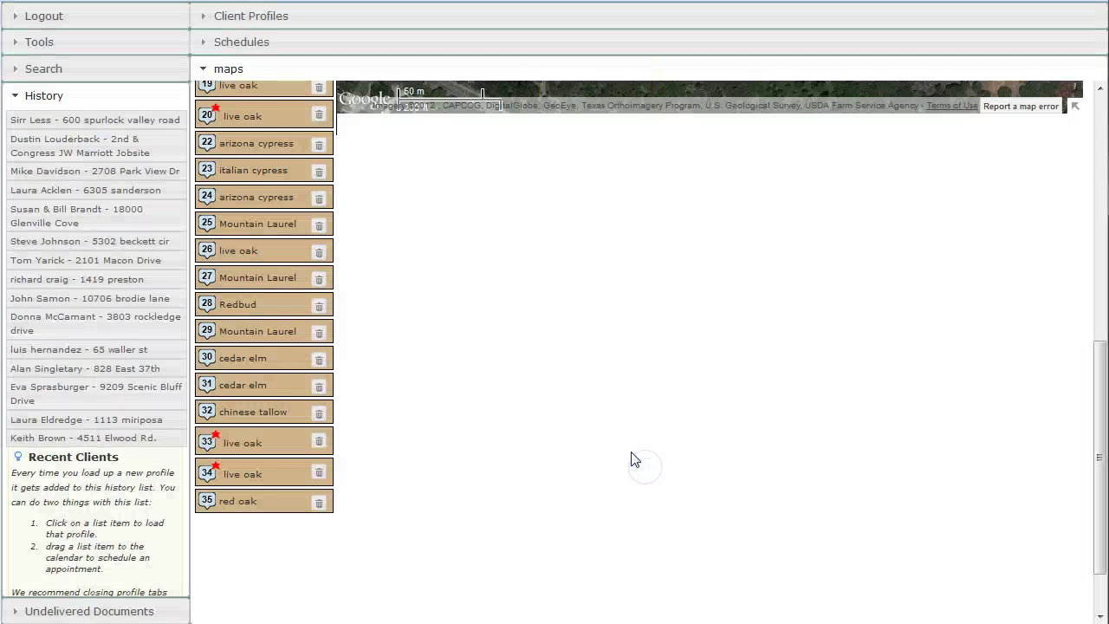
scroll(439, 478, up, 1)
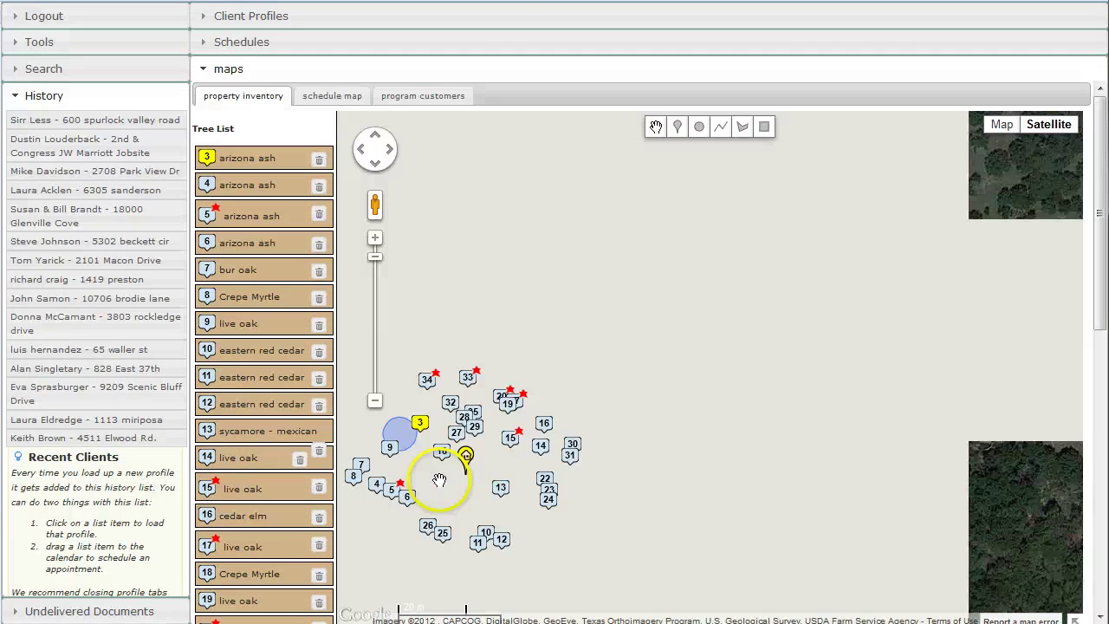
Step: Draw a circular area on the lawn south of the pool, beside the house and between trees 13 and 12
drag(474, 495, 674, 459)
scroll(670, 454, up, 1)
click(648, 441)
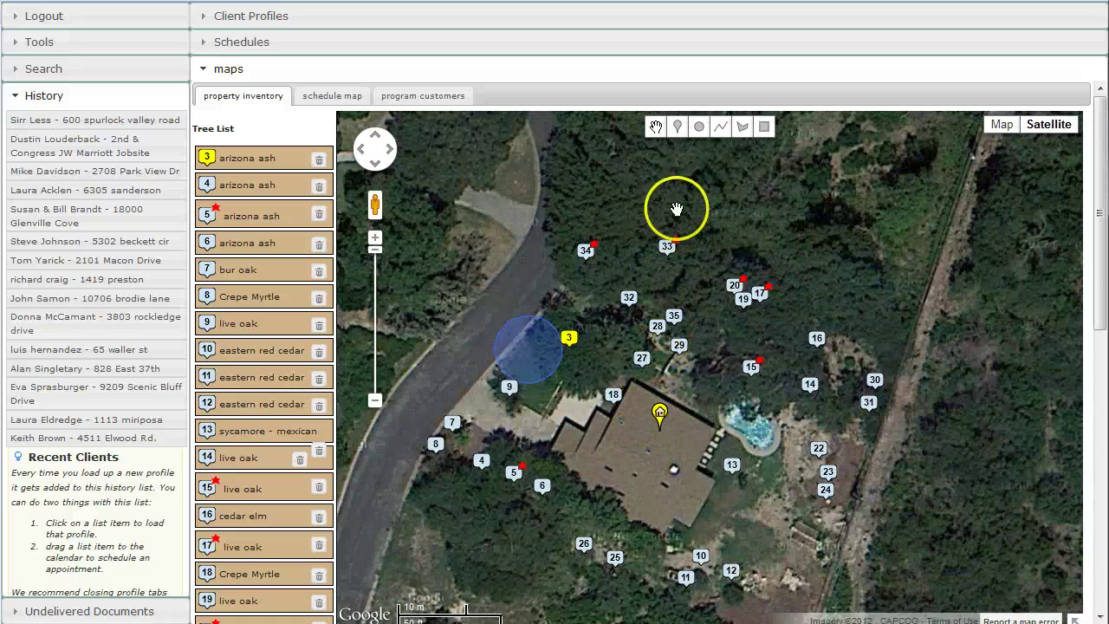
click(700, 128)
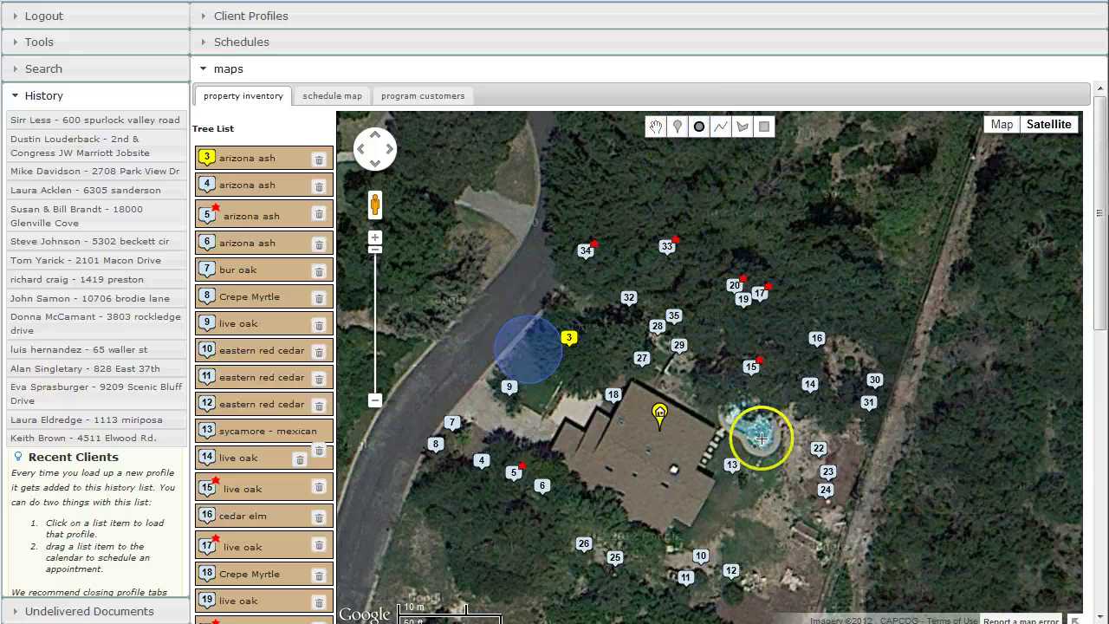
drag(724, 506, 757, 545)
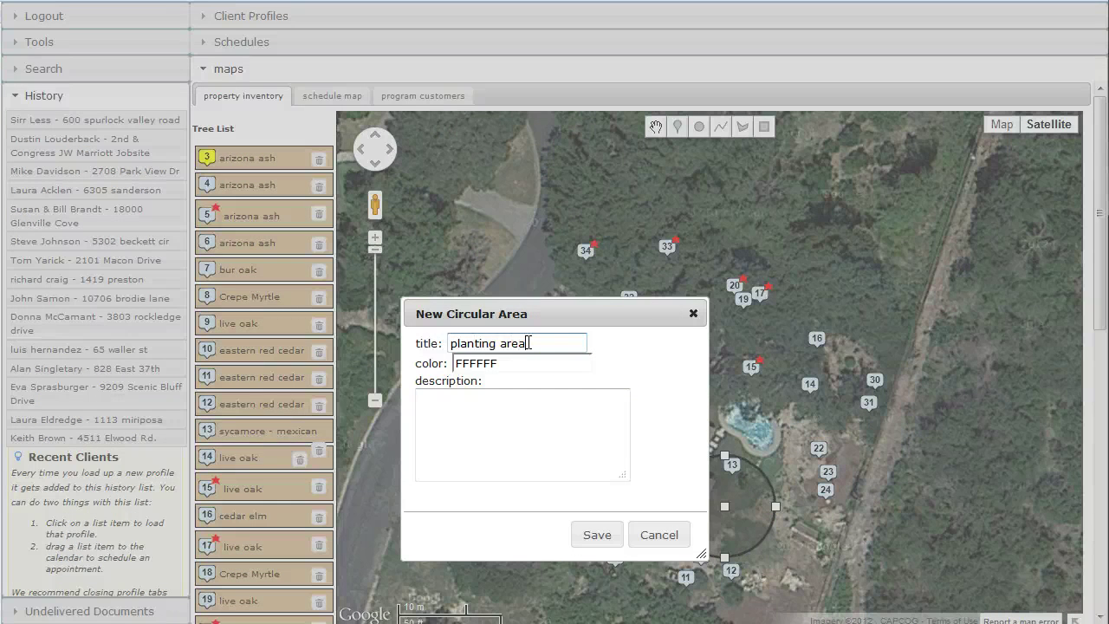
Step: Title the circular area "planting area", color it E74AFF, describe it as "plant new oak tree here." and save it
click(484, 364)
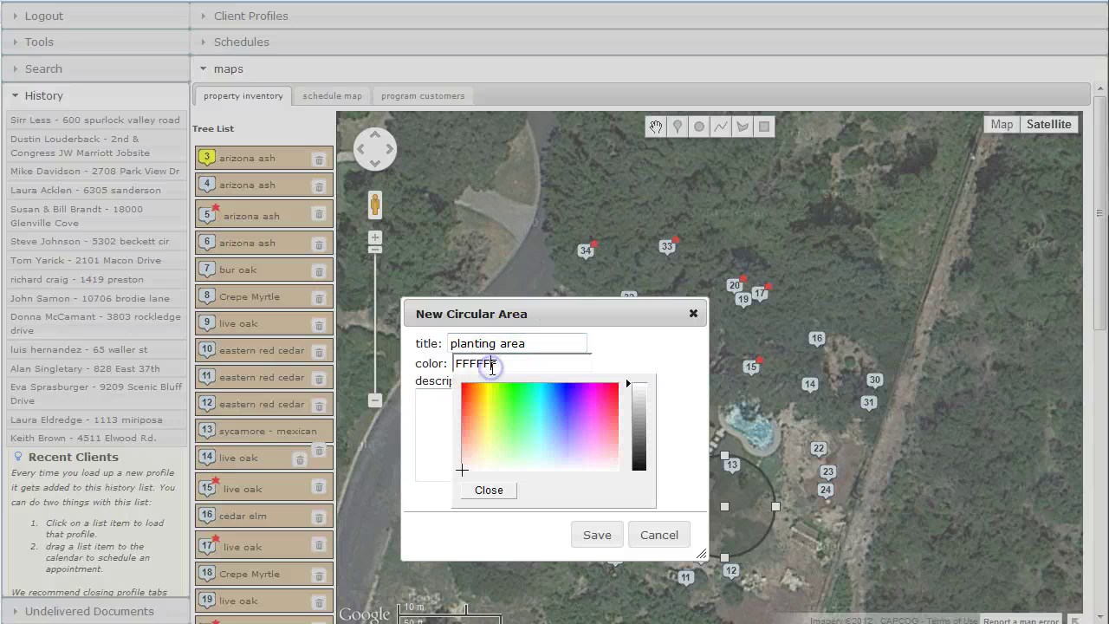
click(587, 408)
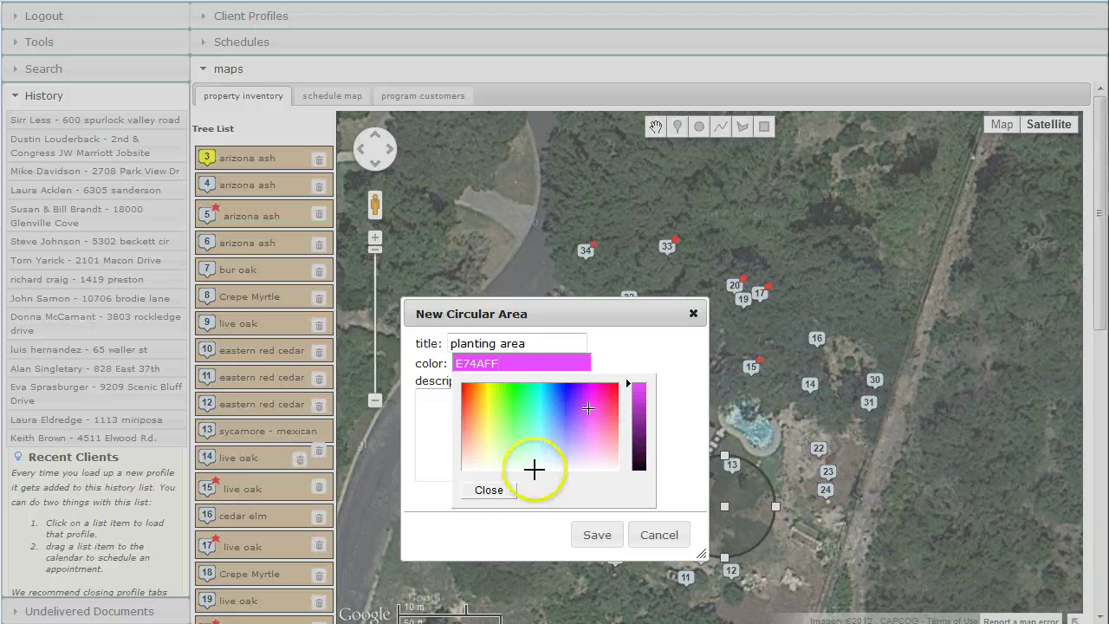
click(505, 492)
click(509, 424)
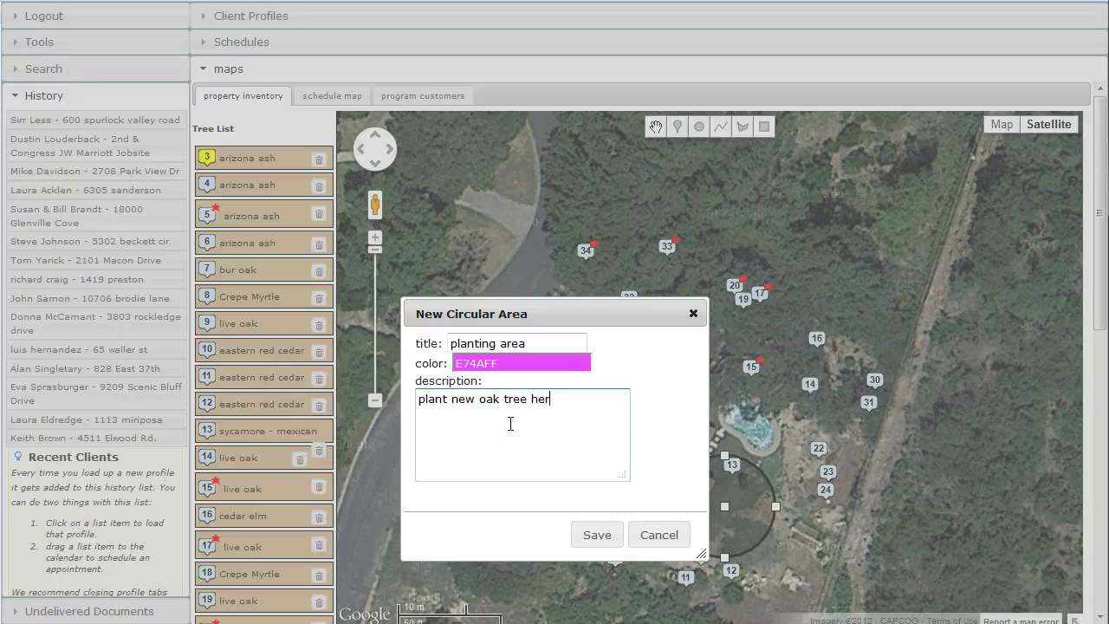
click(605, 535)
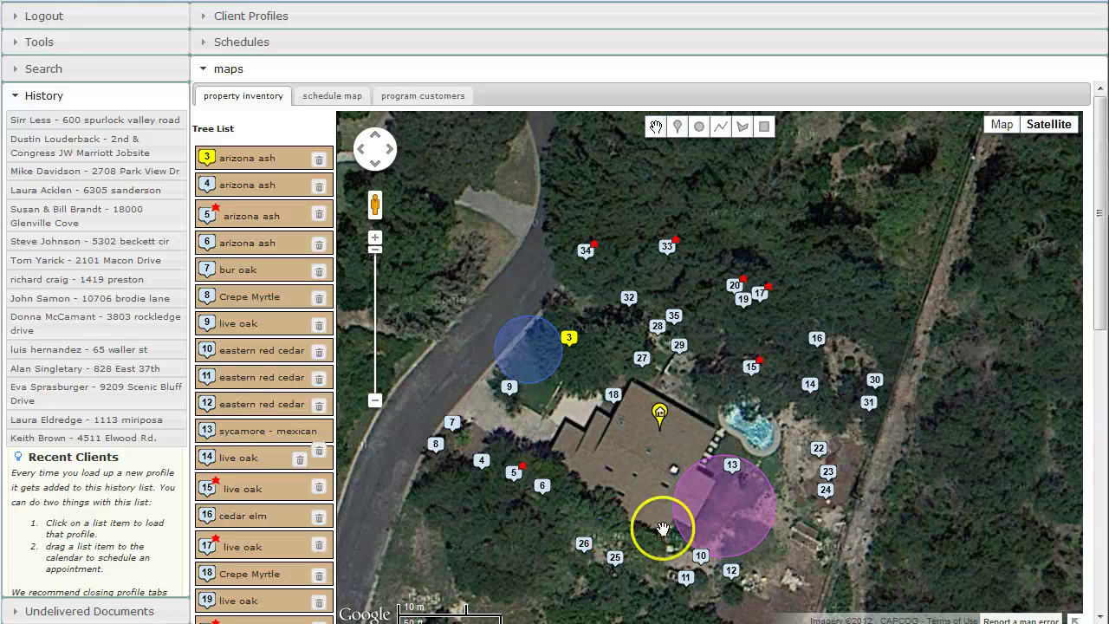
Step: Retitle the planting area "planting area for oak", set its color to 26FF3C, add "100 gallon tree." to its description and save
click(728, 514)
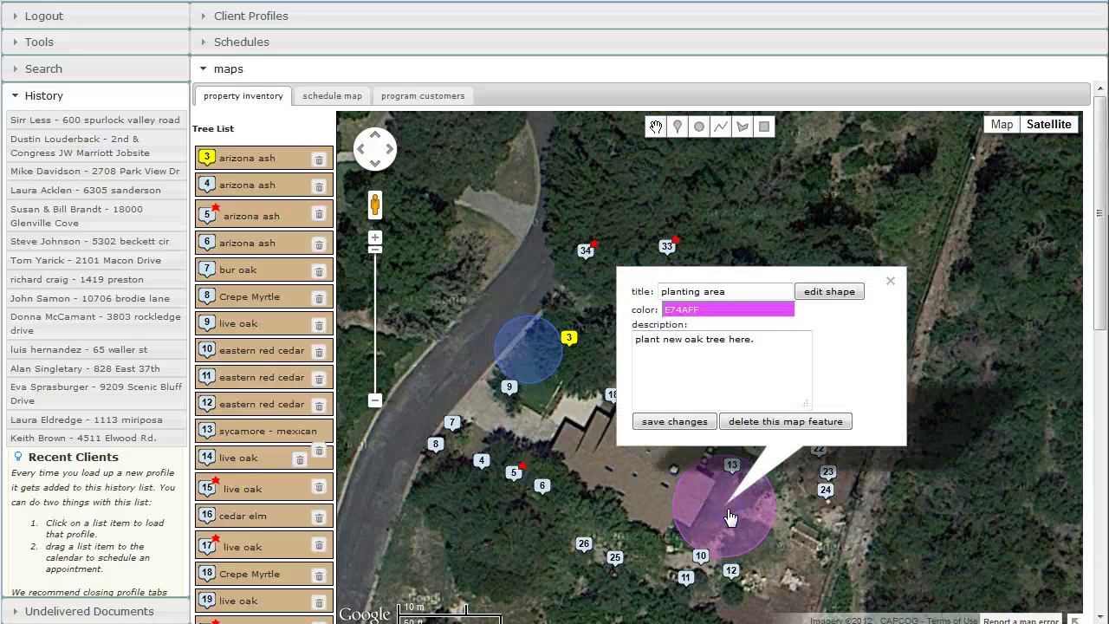
click(735, 292)
click(748, 308)
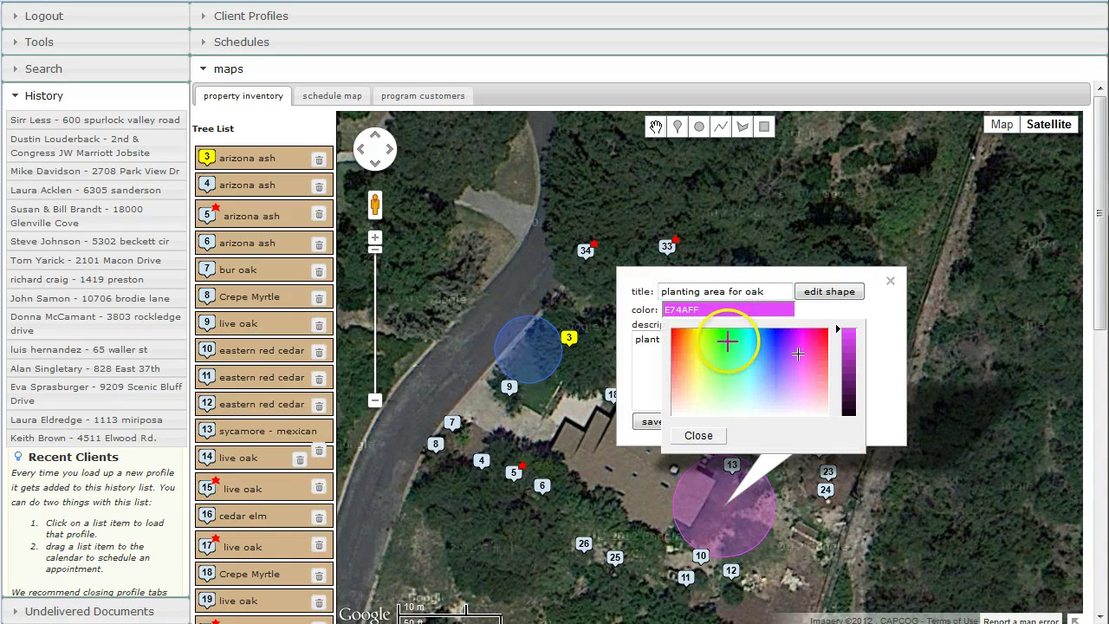
click(726, 342)
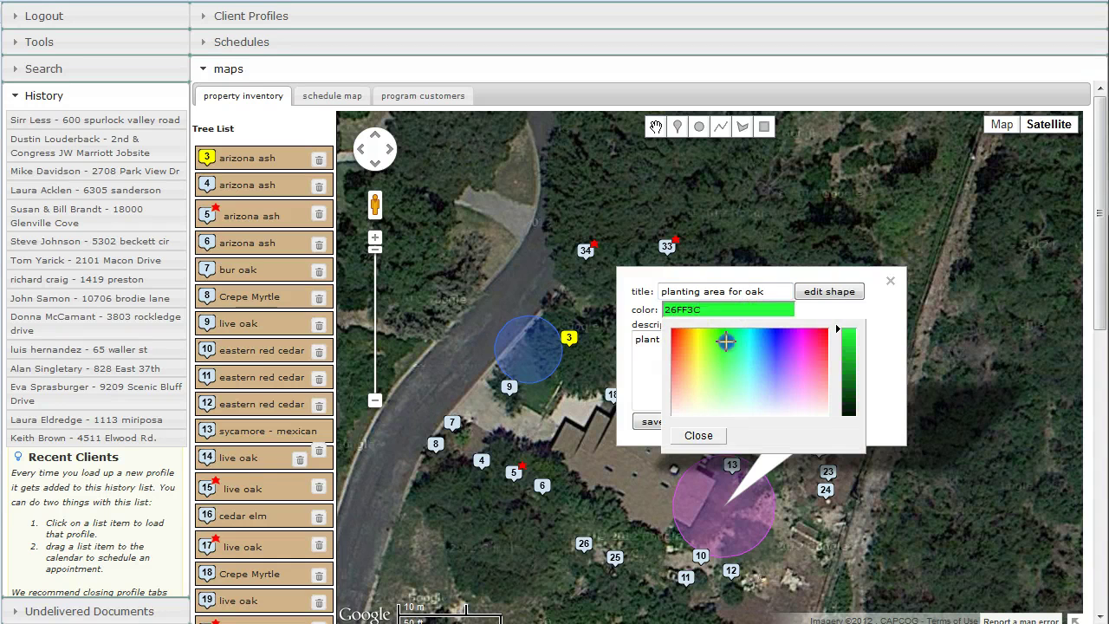
click(700, 436)
click(760, 361)
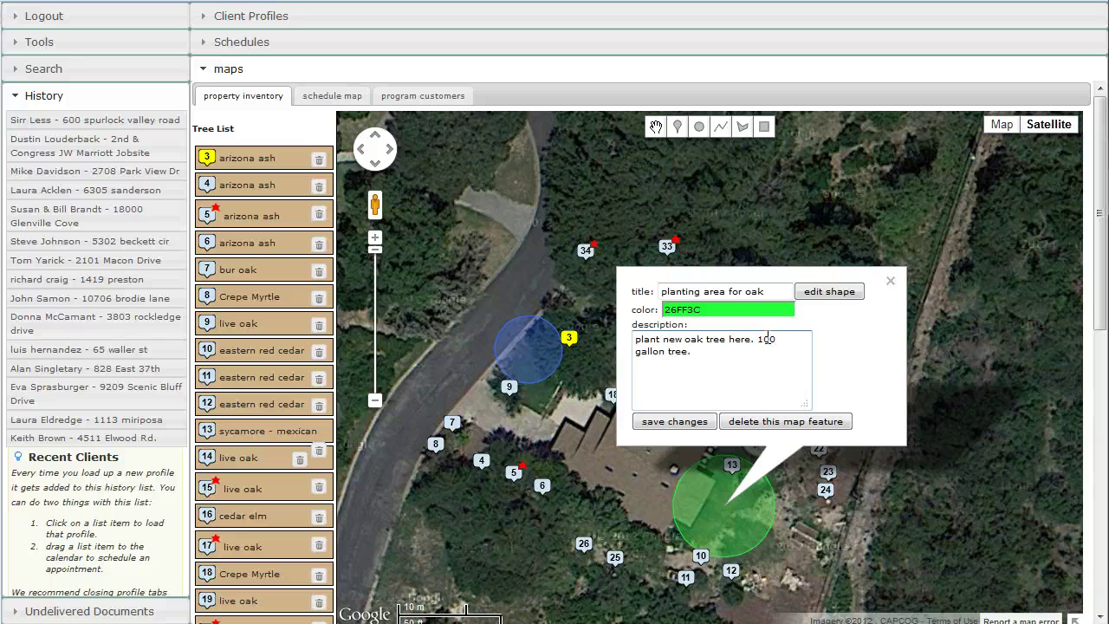
click(681, 421)
Step: Edit the green planting circle's shape, shrinking it to a small circle around the same center, and save the change
click(719, 498)
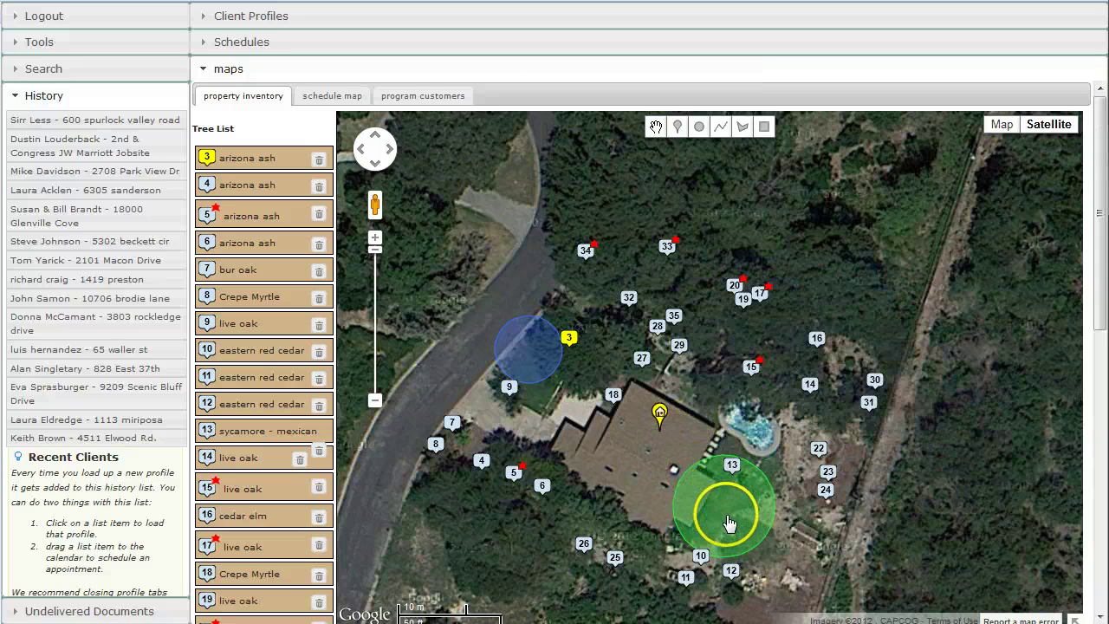
click(847, 342)
click(829, 291)
click(778, 417)
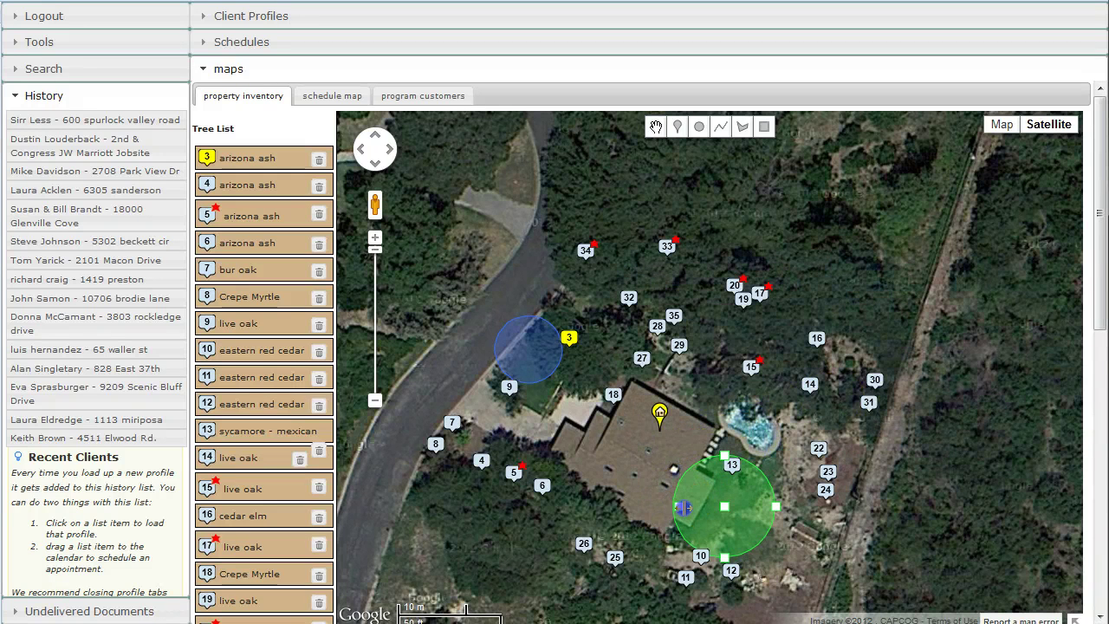
drag(704, 511, 705, 511)
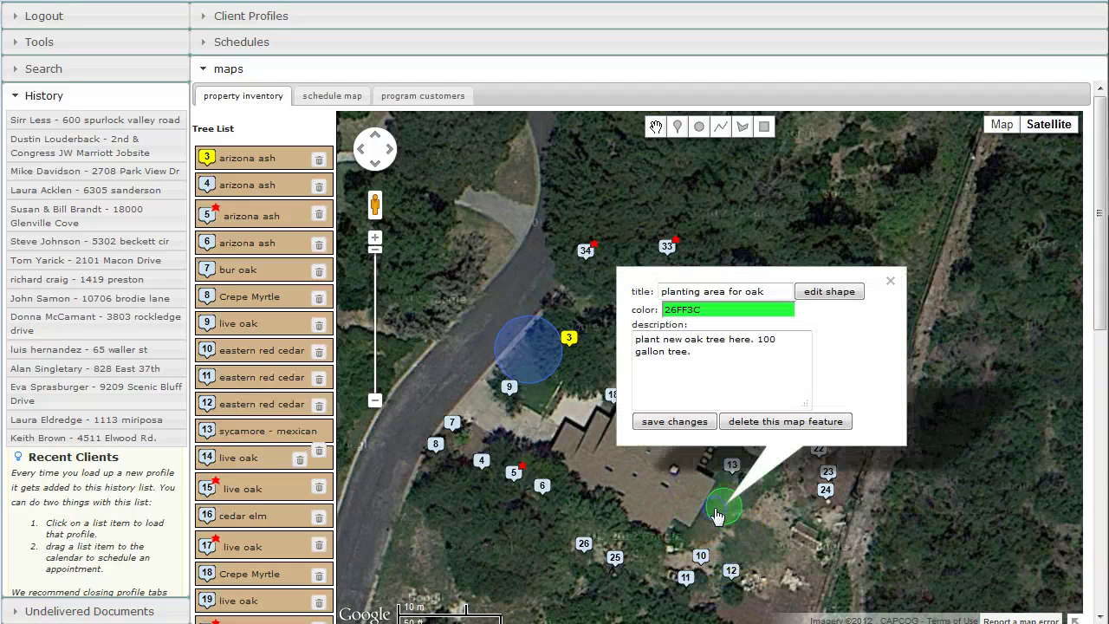
click(703, 429)
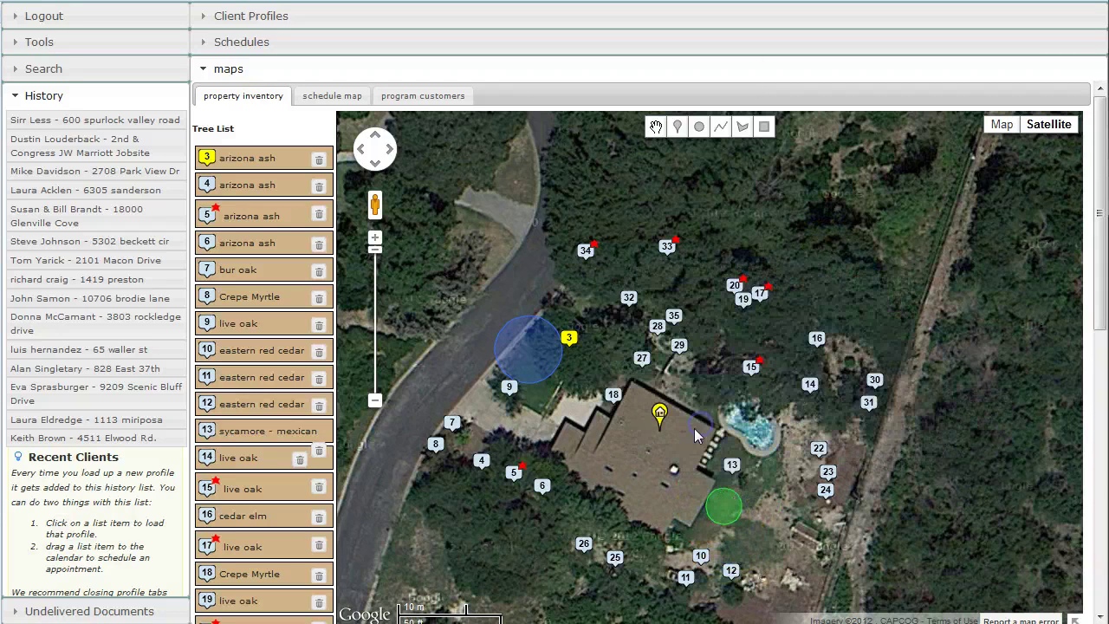
Step: Draw a polyline trail from between trees 3 and 18, past trees 28 and 35, around tree 15 and ending near tree 16
click(721, 129)
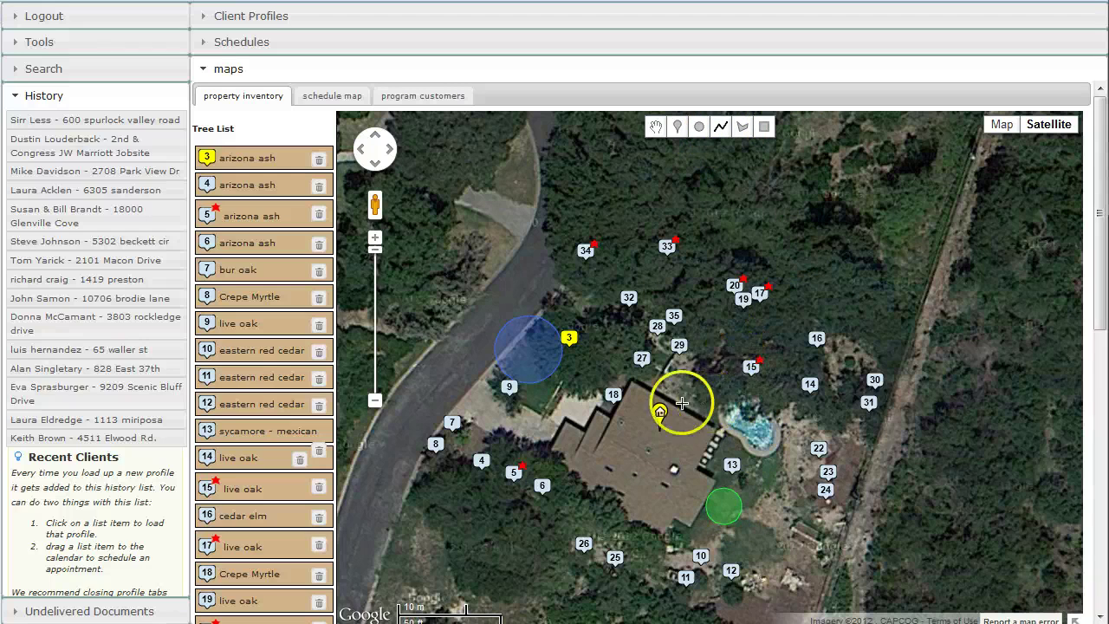
click(597, 372)
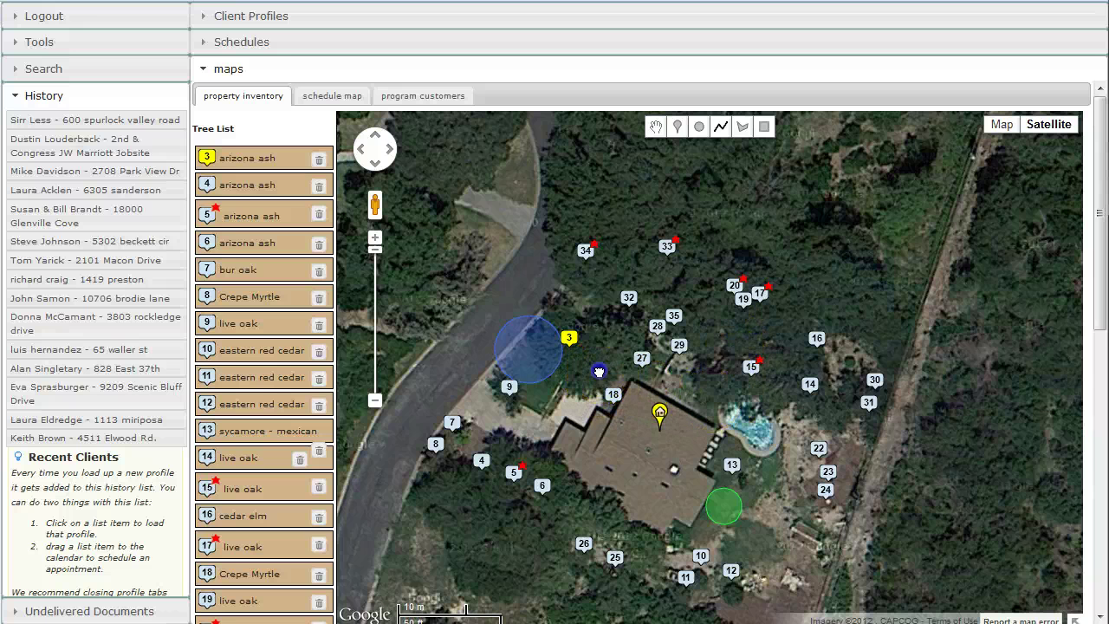
click(628, 330)
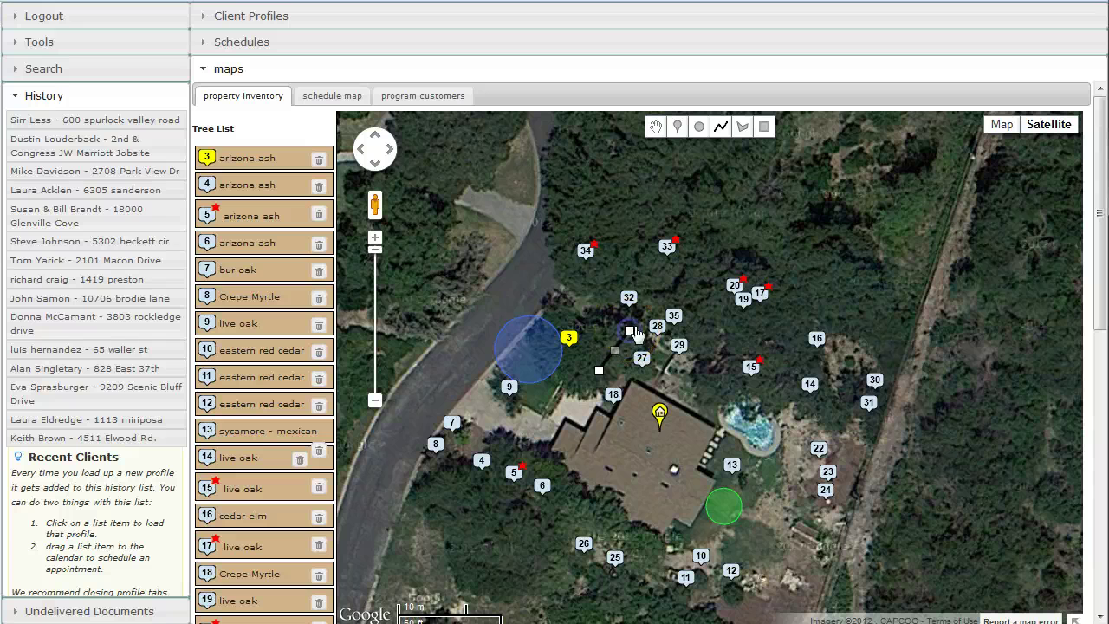
click(662, 312)
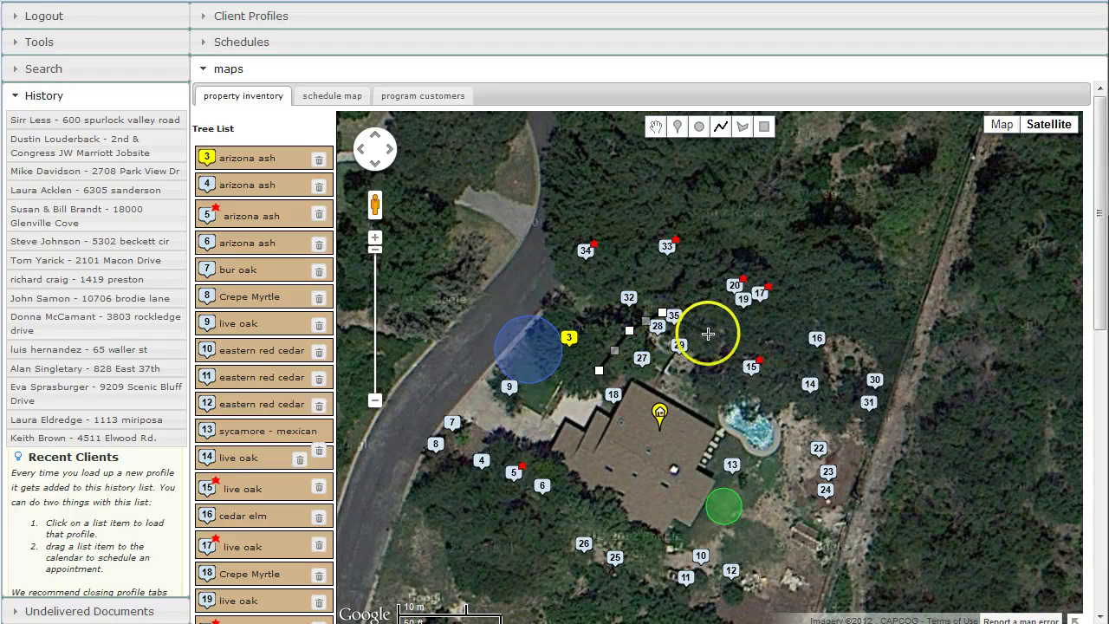
click(710, 340)
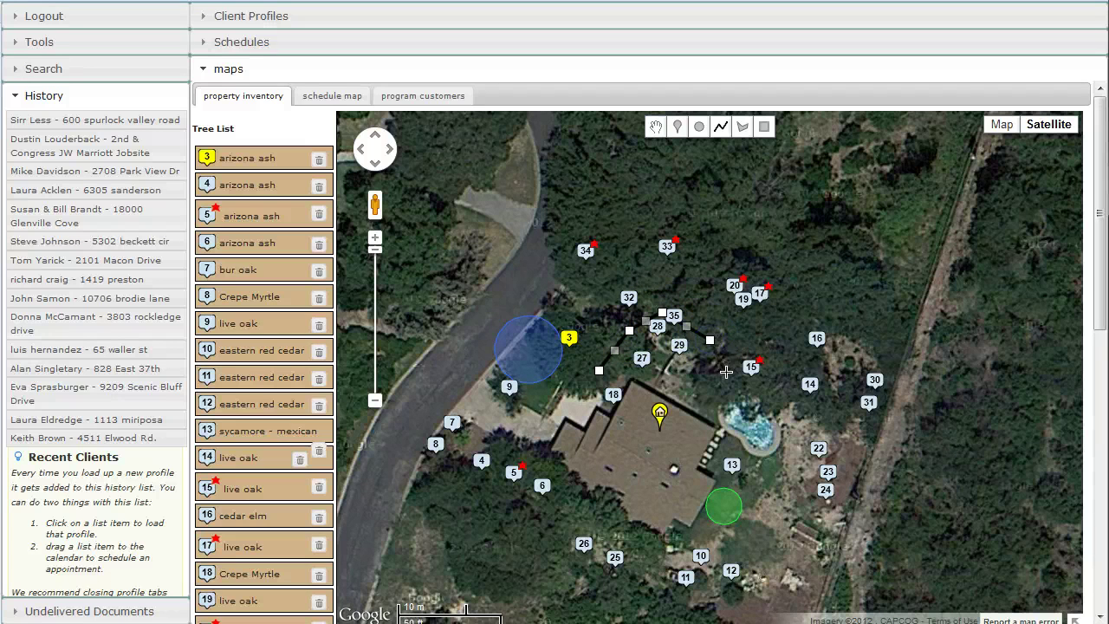
click(727, 376)
click(750, 346)
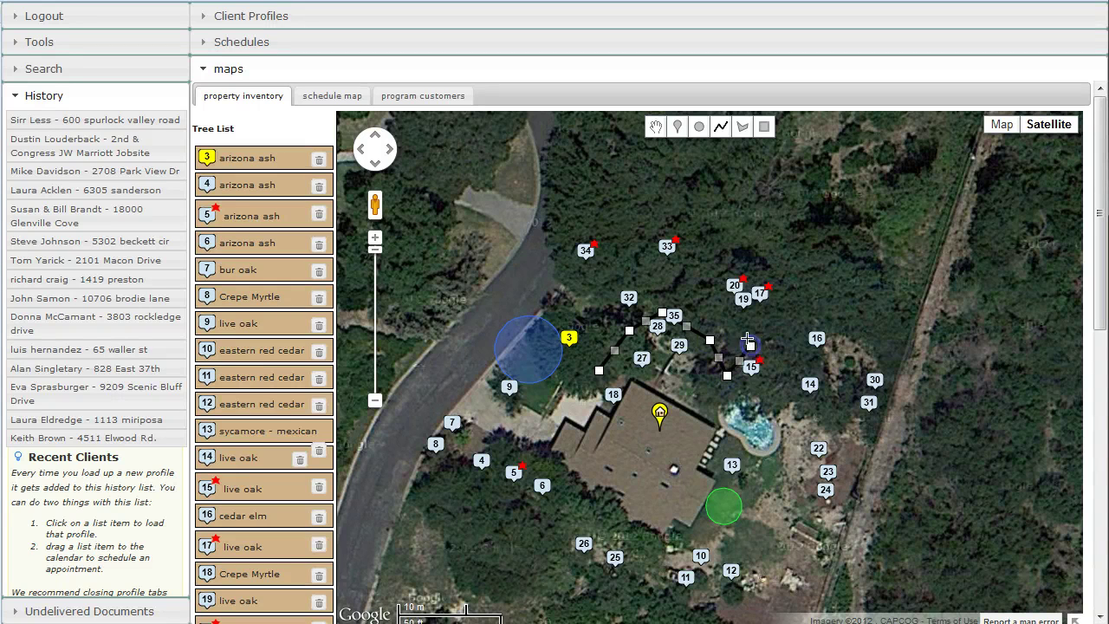
click(730, 325)
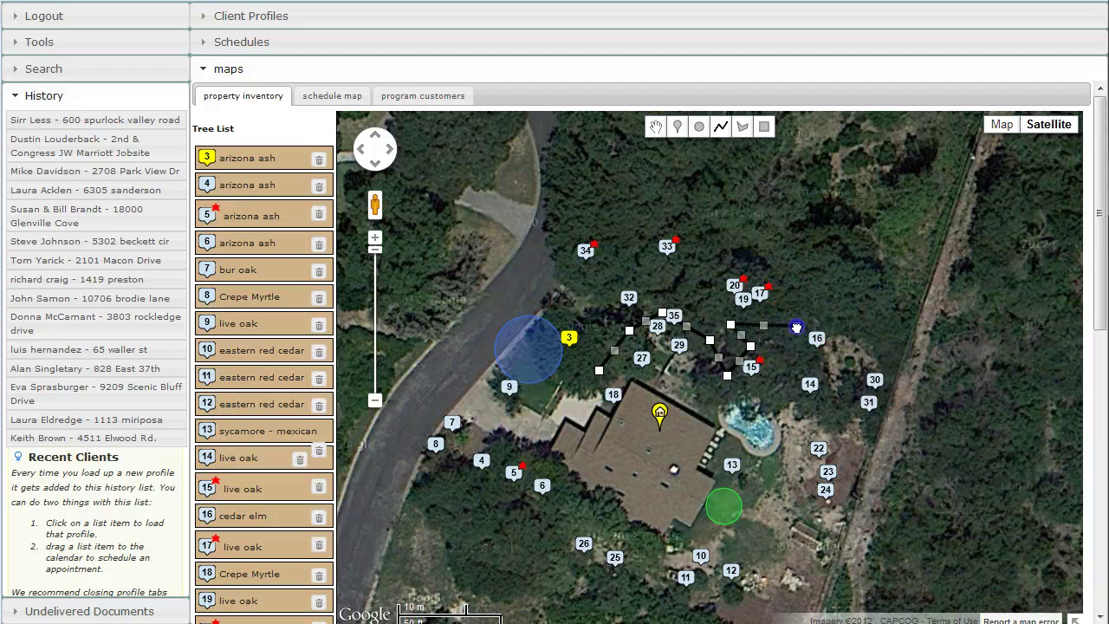
double_click(797, 325)
Step: Title the trail "walking trail", color it FF2465, describe it as "trail from front to back yard." and save it
click(539, 343)
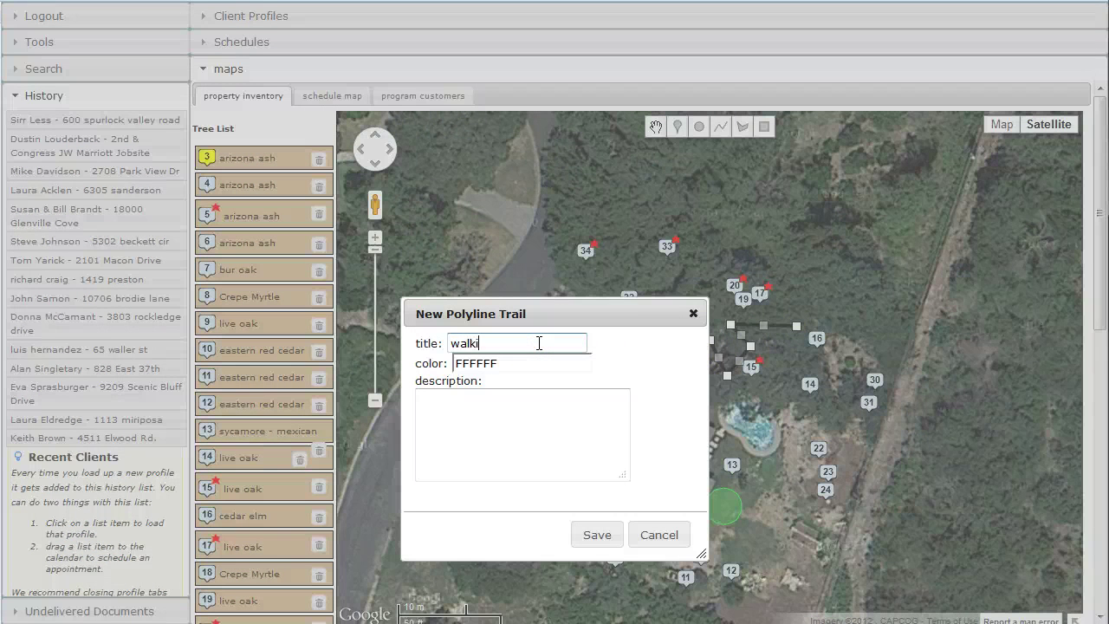
text(walking trail)
key(Tab)
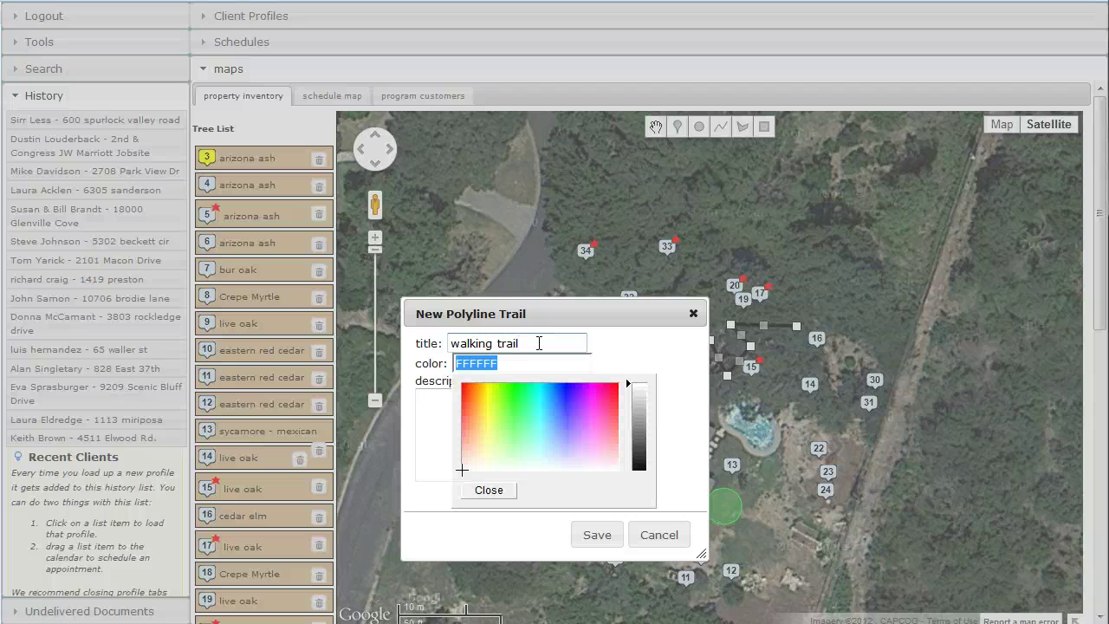
click(610, 395)
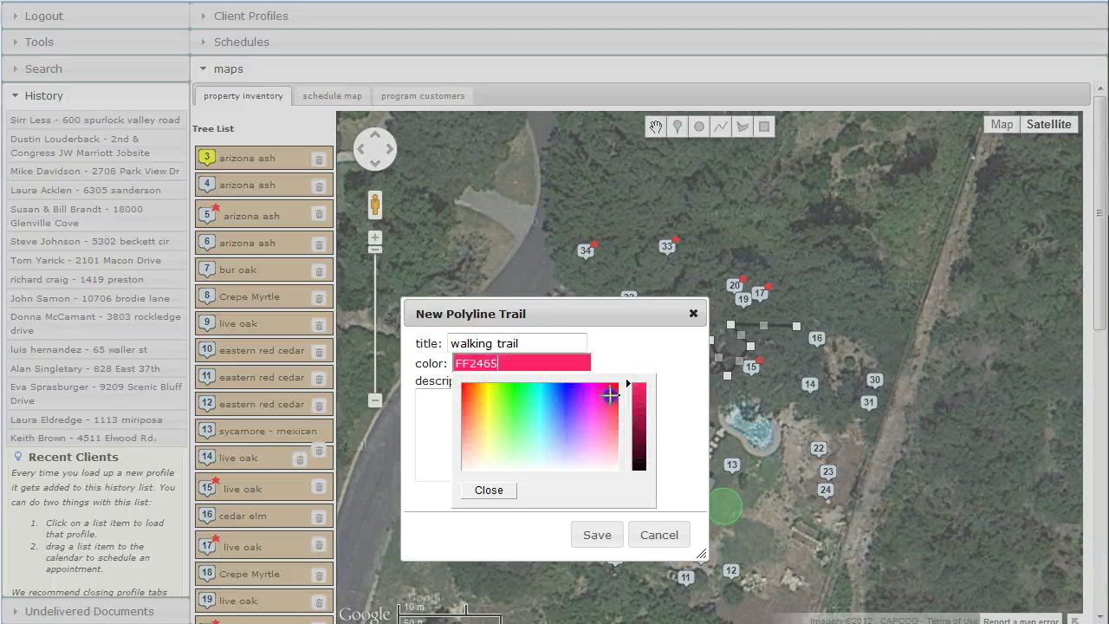
click(488, 490)
click(511, 422)
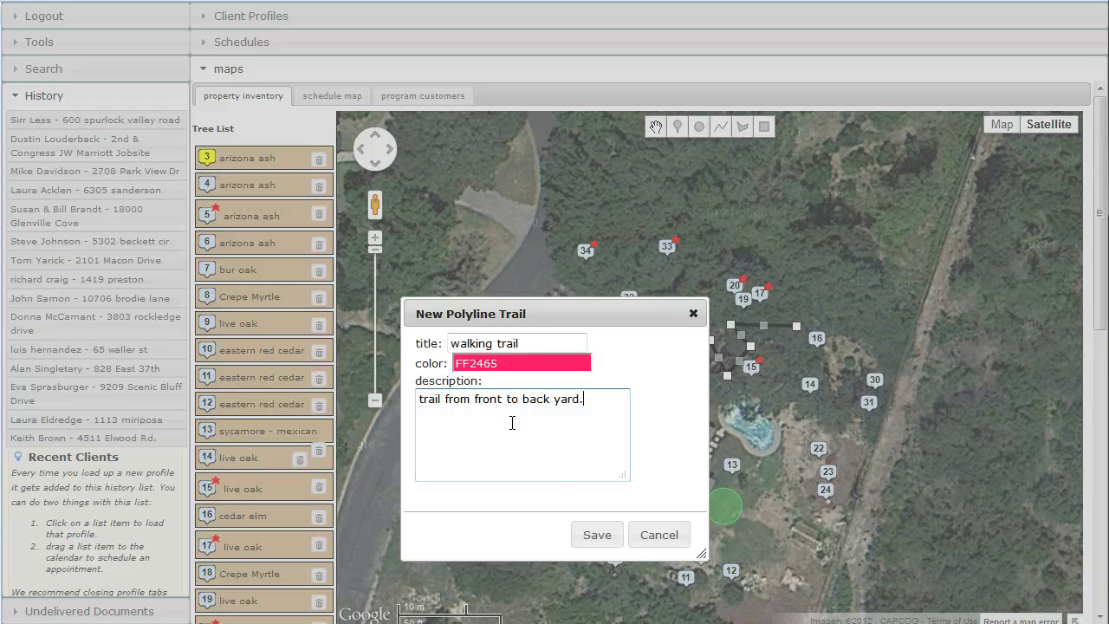
click(589, 536)
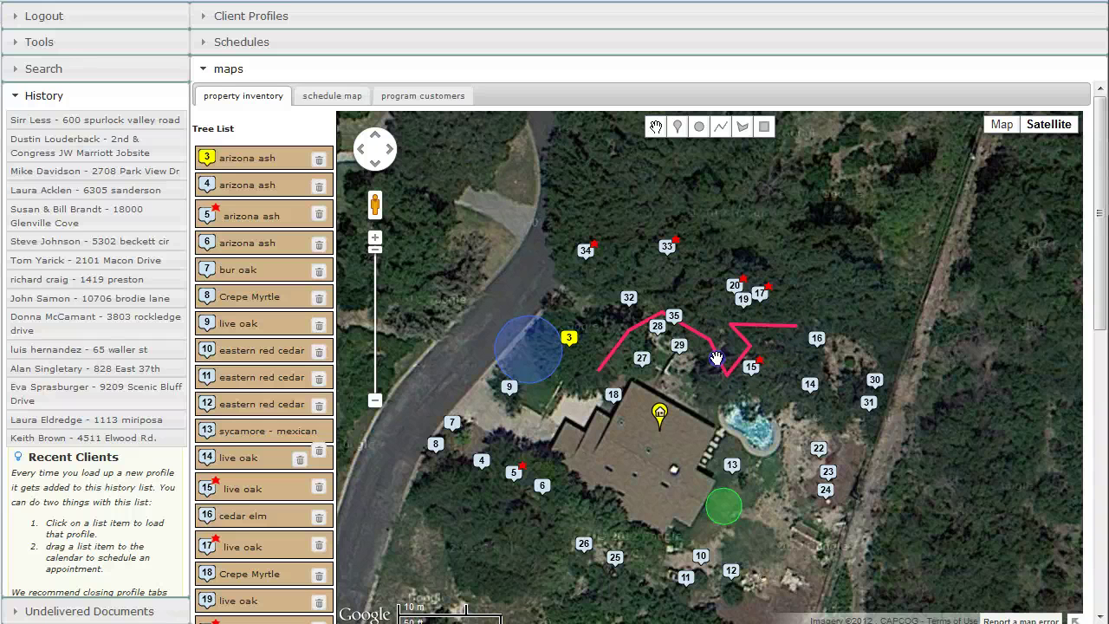
Step: Delete the walking trail from the map and confirm the deletion
click(718, 358)
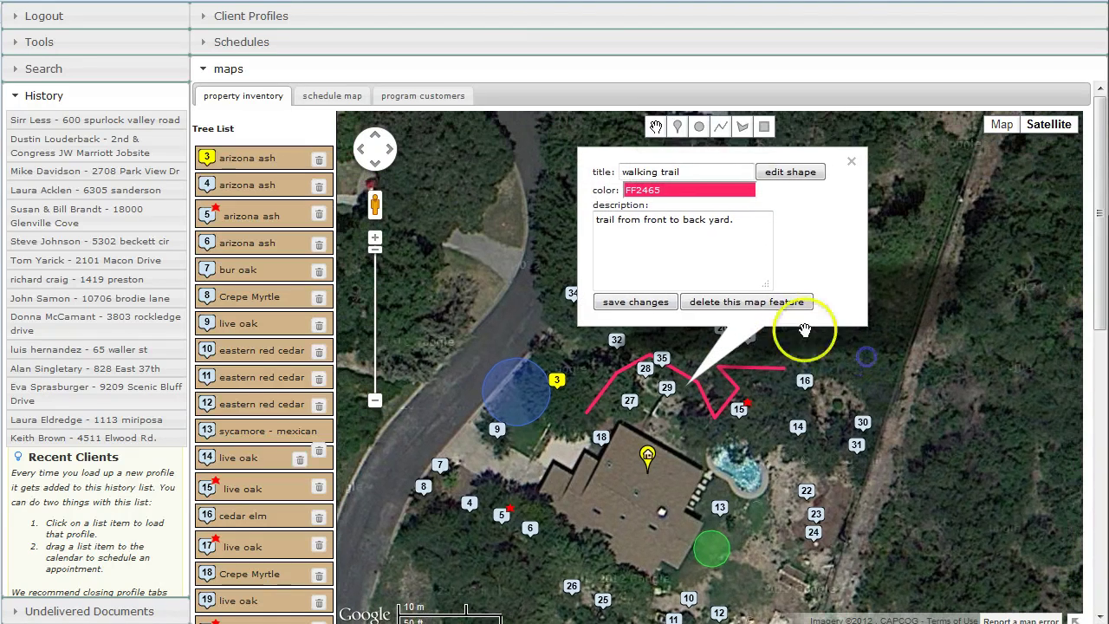
click(780, 305)
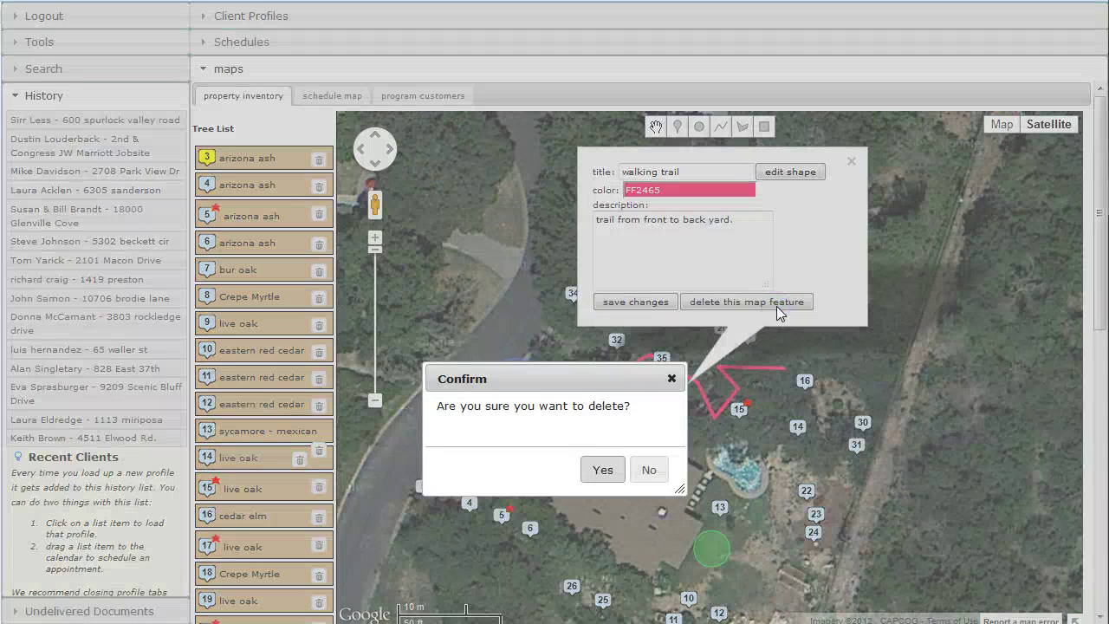
click(468, 384)
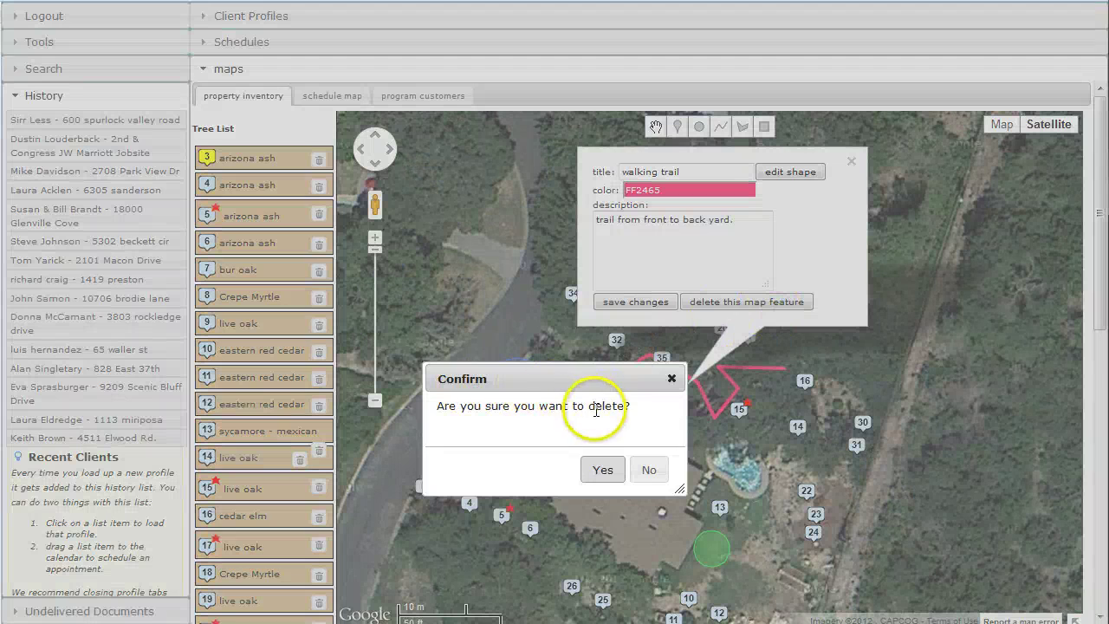
click(604, 471)
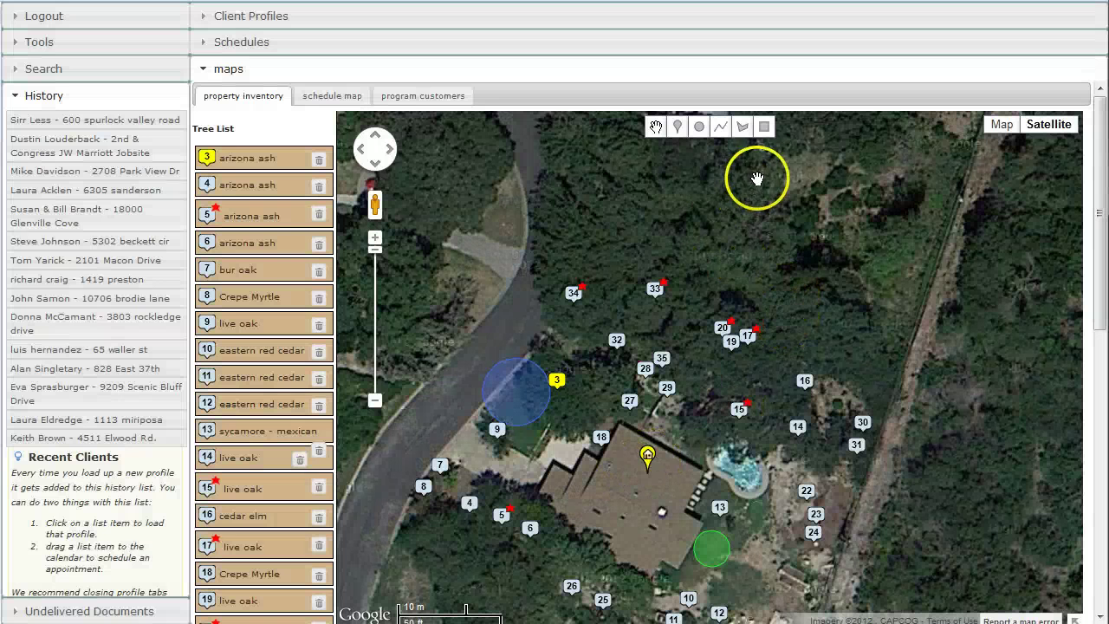
Step: Draw a closed four-cornered polygon area over the driveway between the road and the house
drag(742, 233, 746, 194)
click(742, 128)
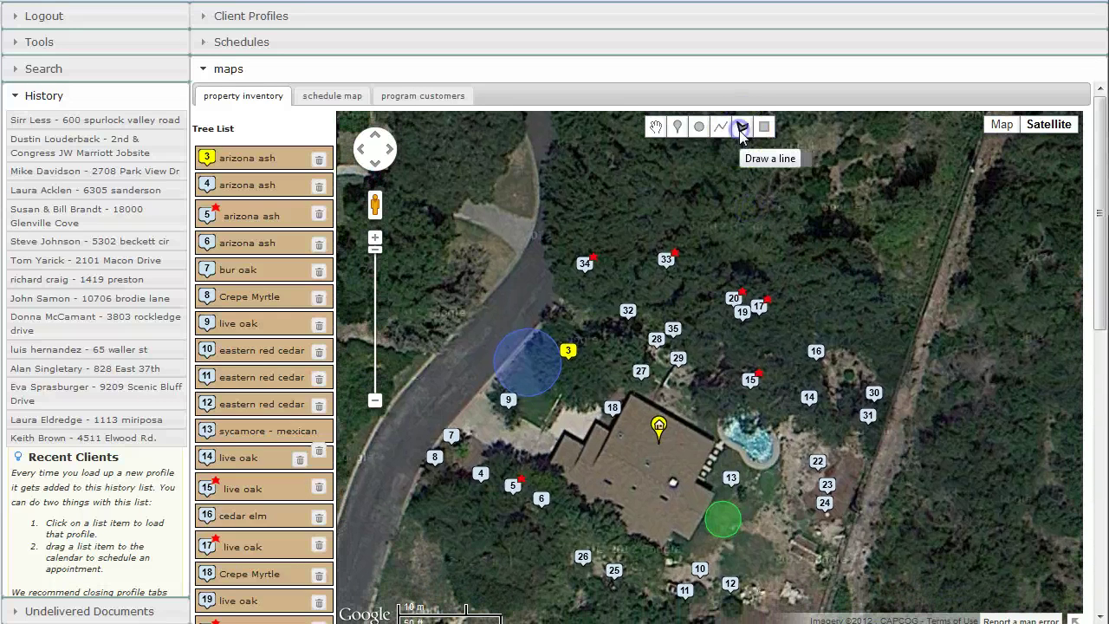
click(463, 426)
click(538, 468)
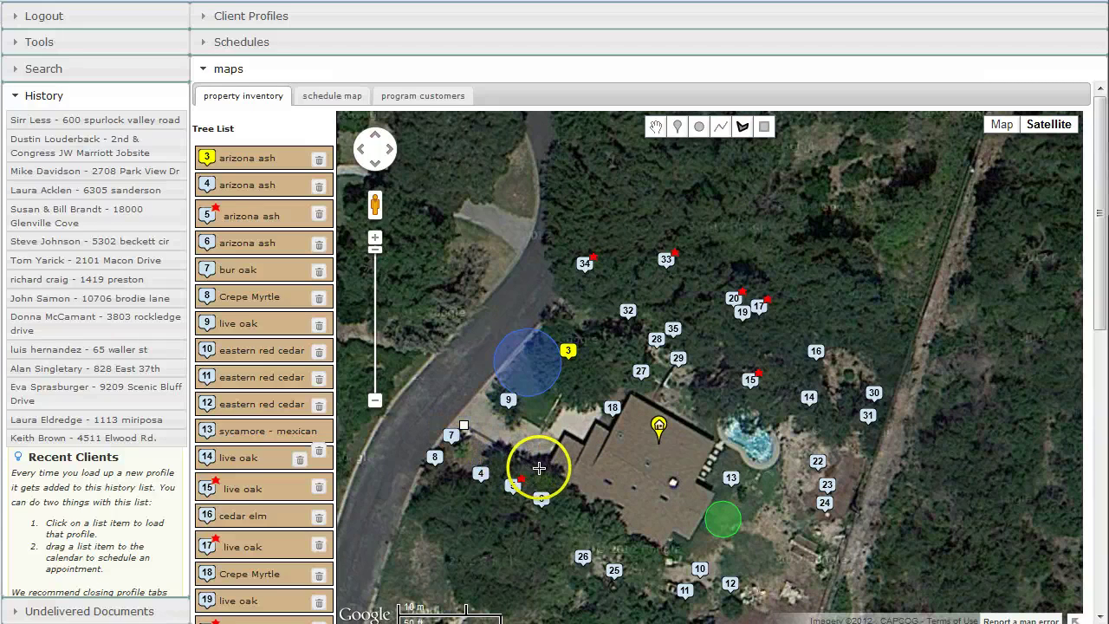
click(558, 441)
click(481, 394)
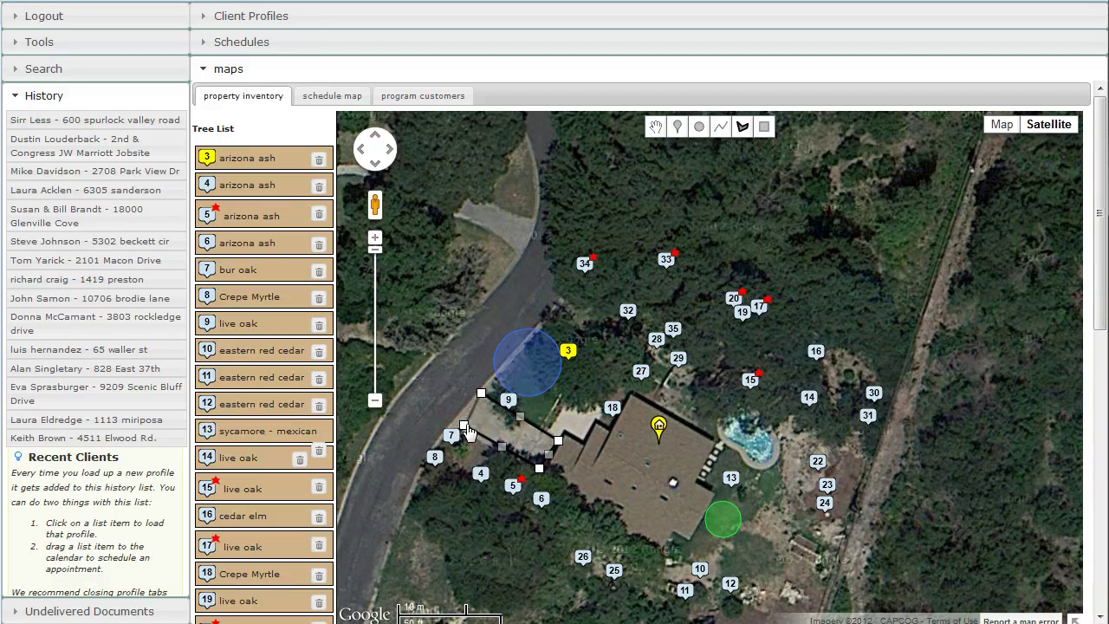
click(465, 429)
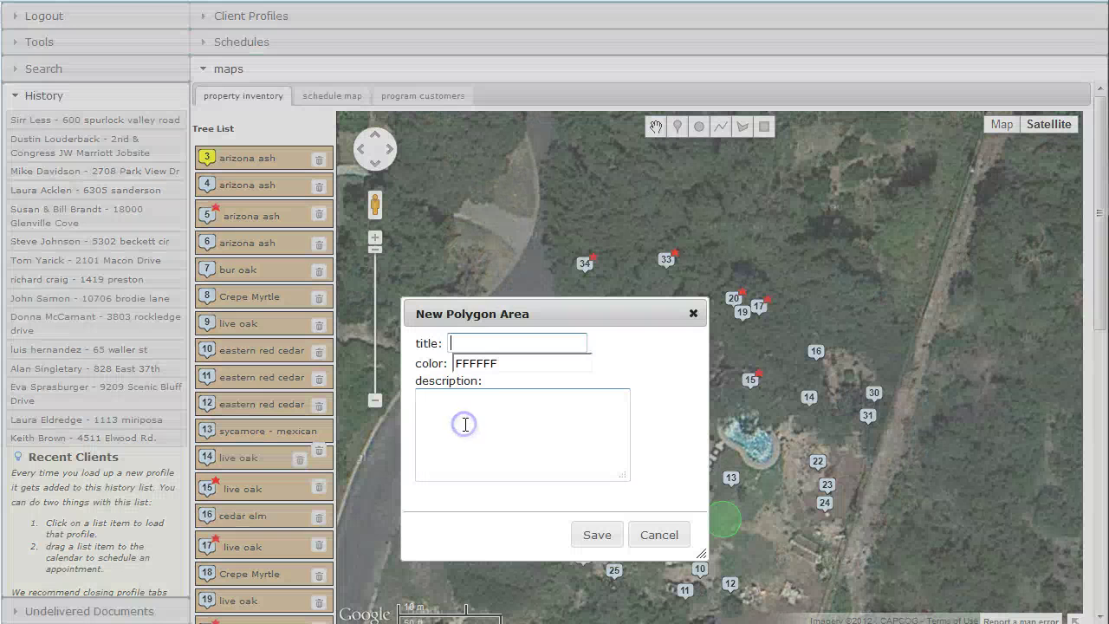
Step: Title the new polygon area "driveway", color it F9FFA8, describe it as "don't mess it up." and save it
click(485, 345)
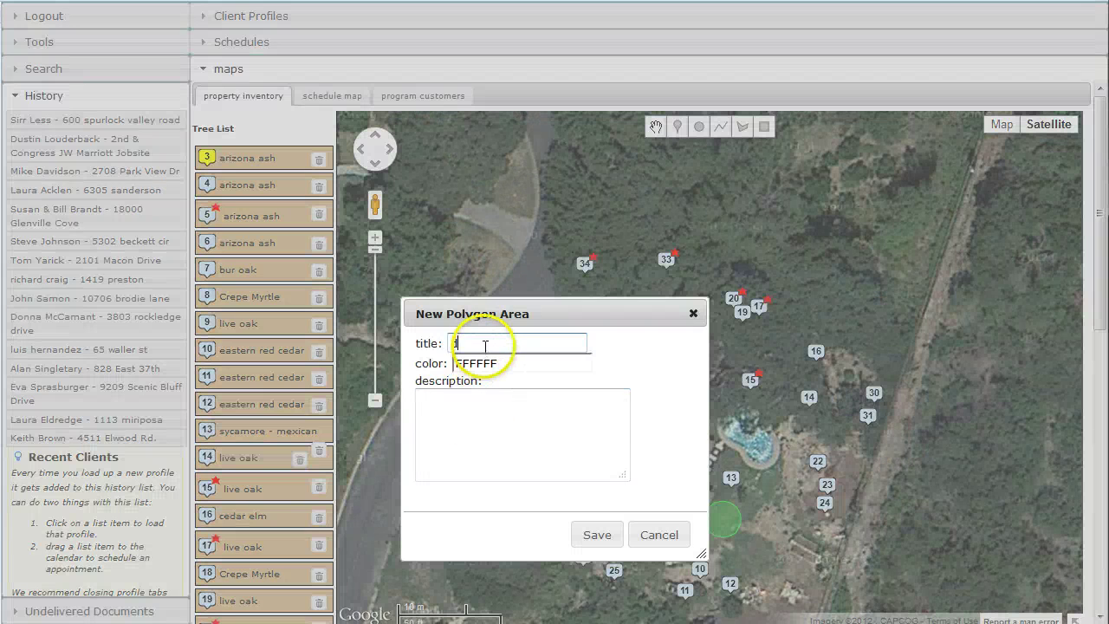
text(driveway)
key(Tab)
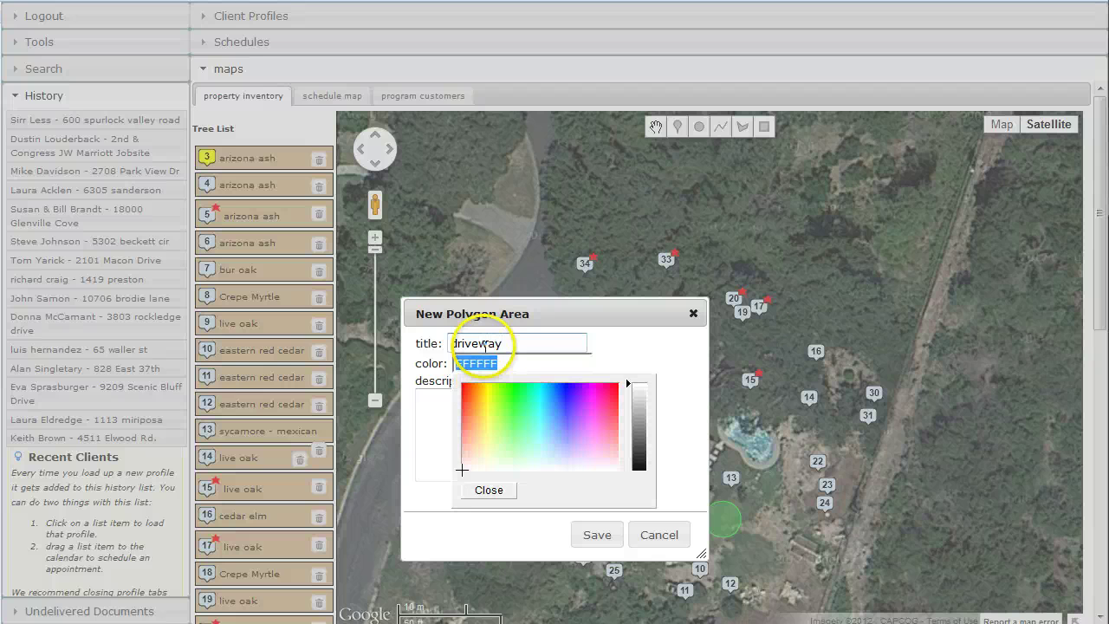
click(488, 440)
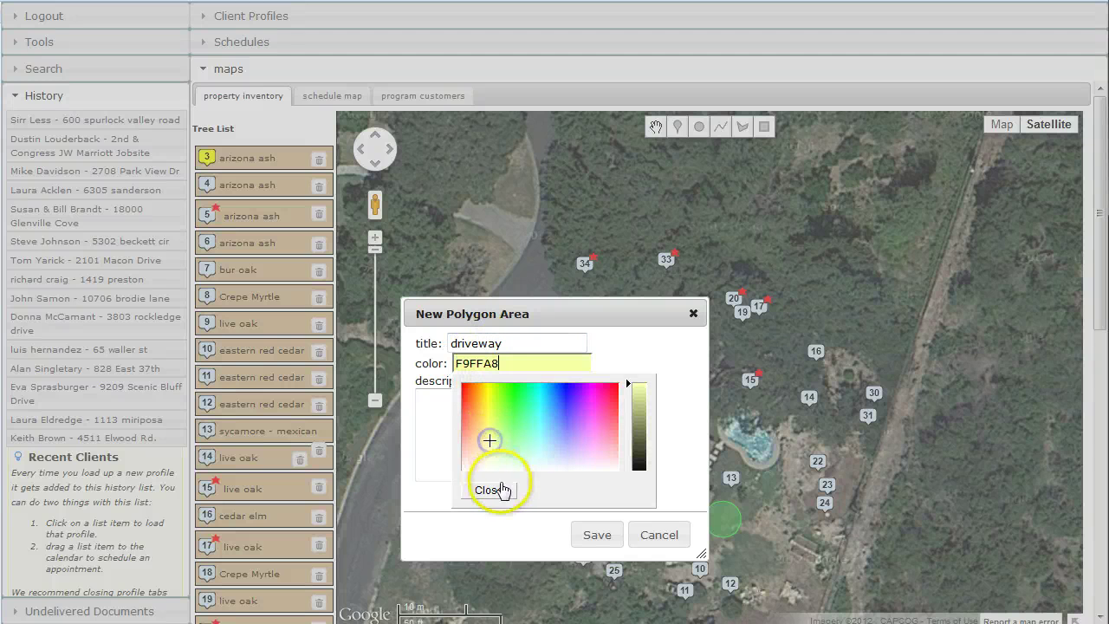
click(494, 491)
click(468, 433)
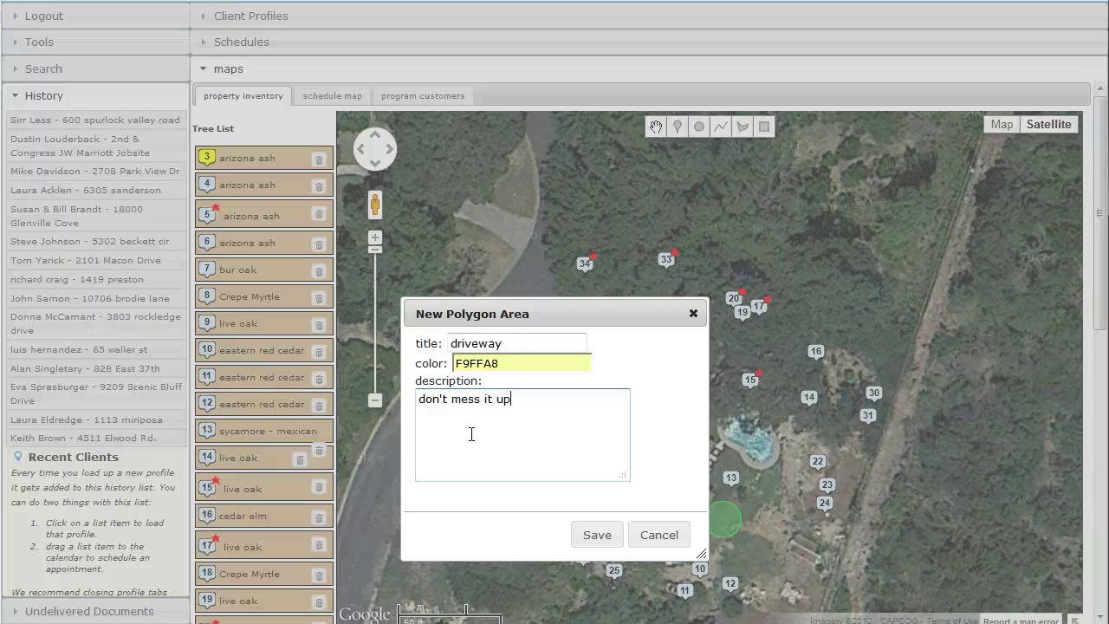
click(597, 534)
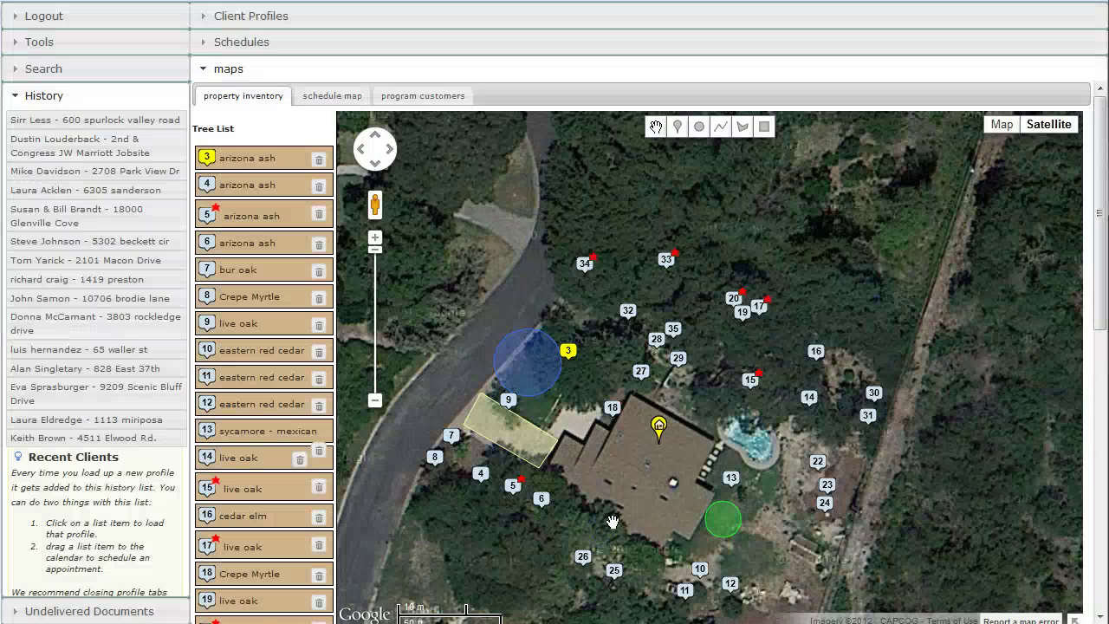
Step: Open the driveway polygon's details and make its shape editable
click(520, 445)
click(519, 445)
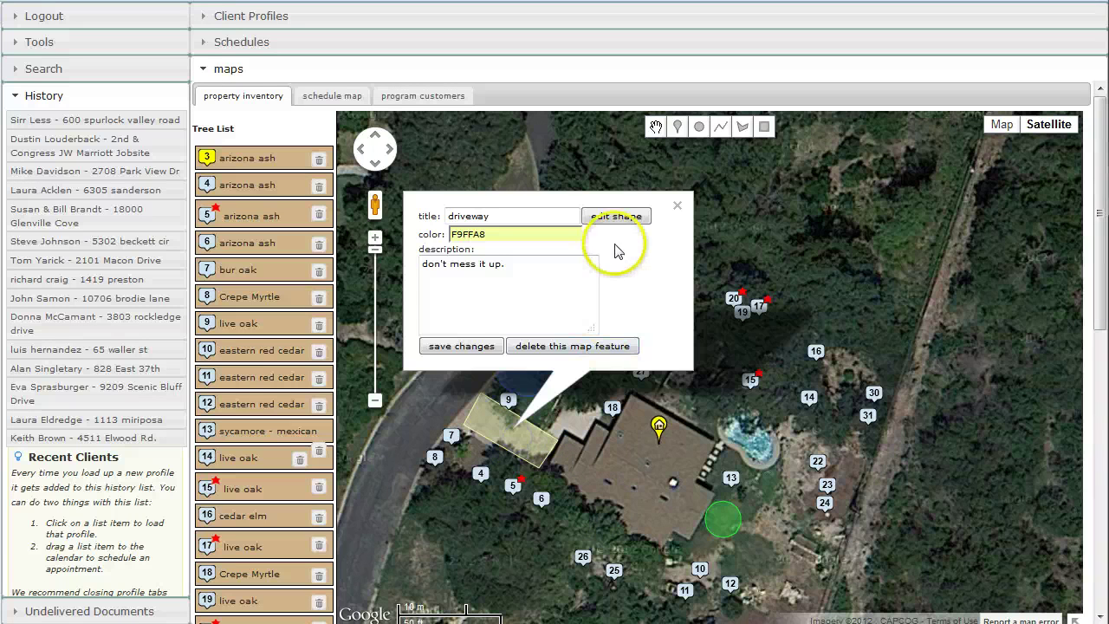
click(615, 218)
Step: Pull the midpoint of the driveway polygon's southern edge outward toward tree 4, and undo that reshape
click(499, 454)
drag(500, 456, 497, 460)
click(485, 466)
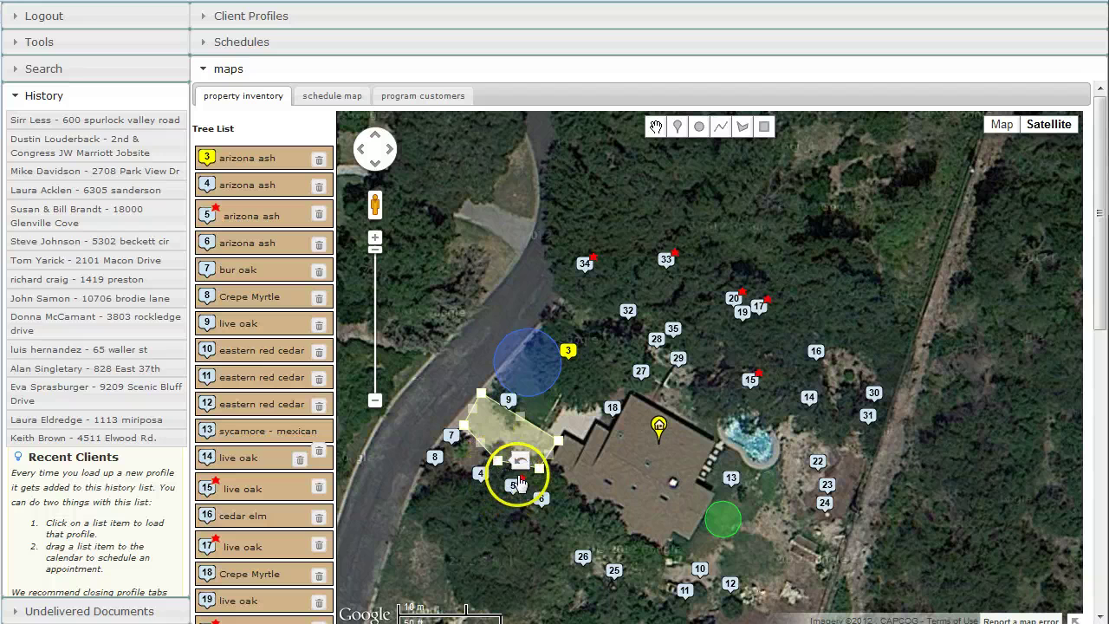
click(520, 465)
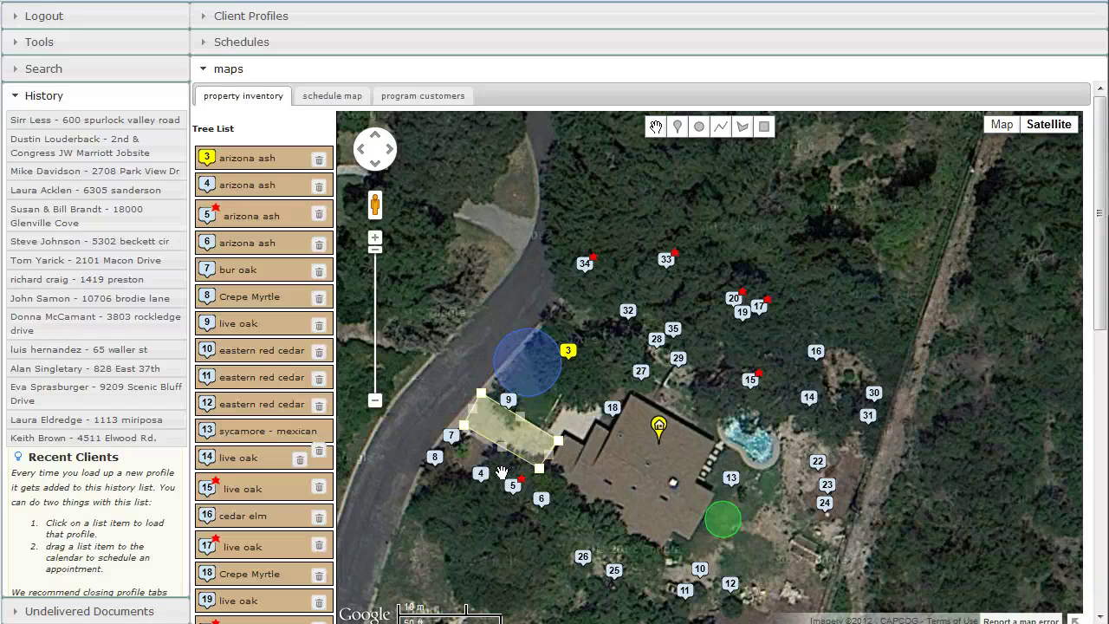
Step: Move the driveway polygon's southernmost corner, near tree 5, inward to narrow the area and save the changes
drag(539, 469, 511, 438)
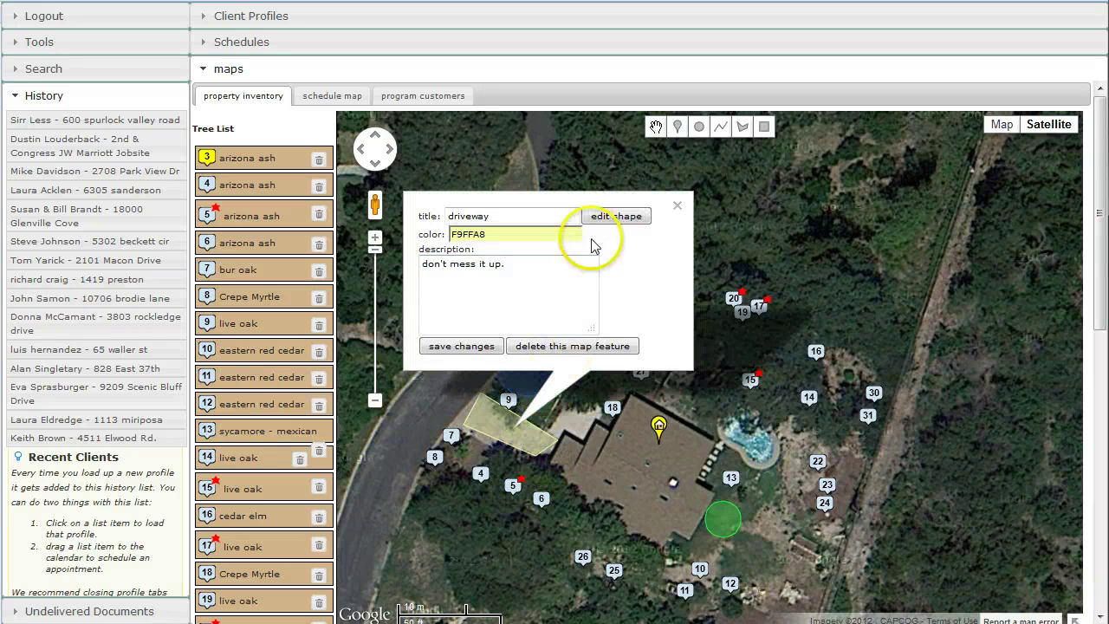
click(490, 348)
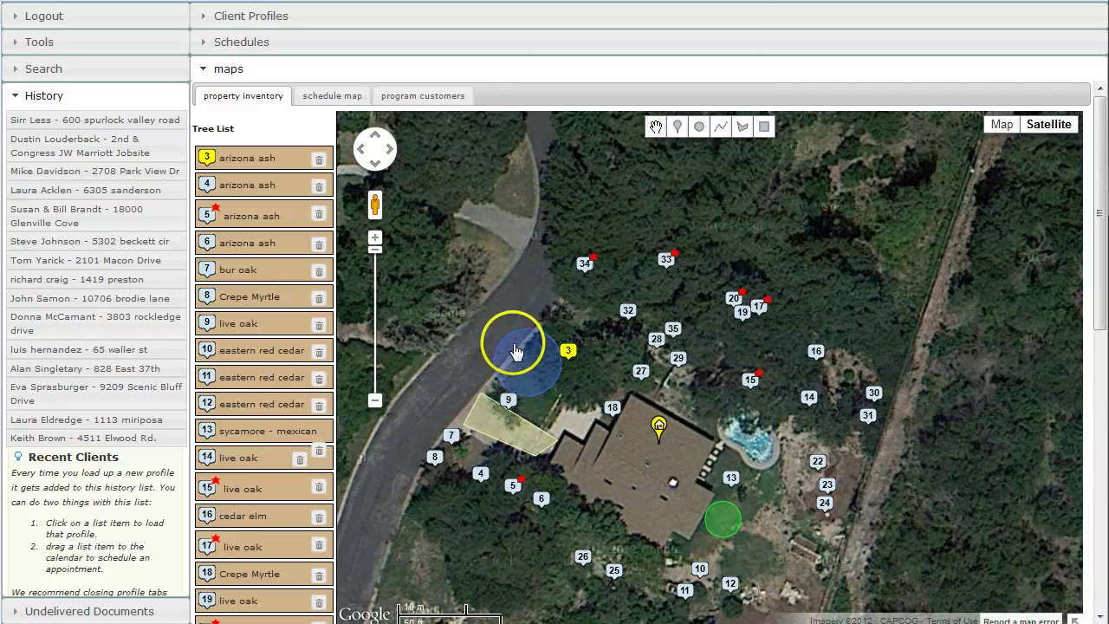
click(558, 316)
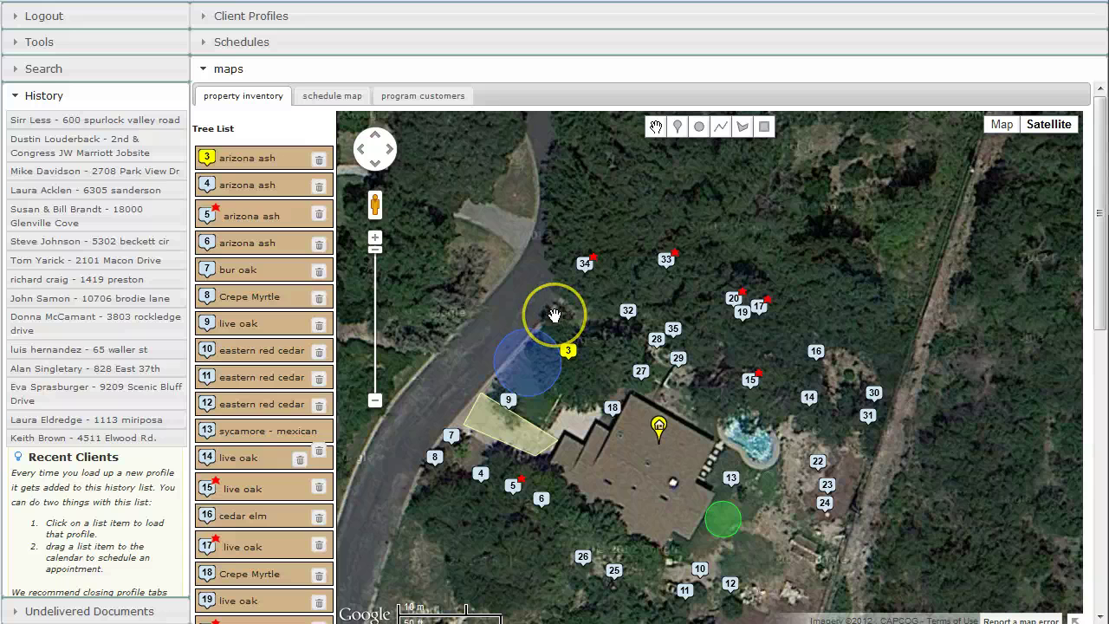